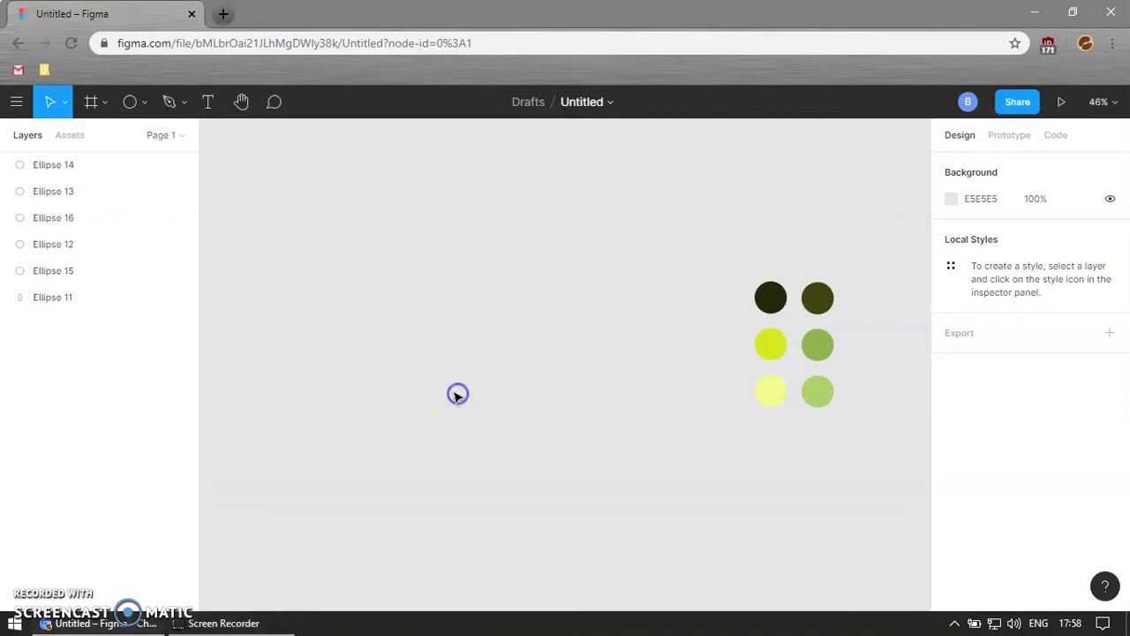
- Draw a large circle for the virus body and a small oval knob above it
{"action": "key", "text": "o"}
{"action": "left_click_drag", "start_coordinate": [388, 272], "coordinate": [603, 486]}
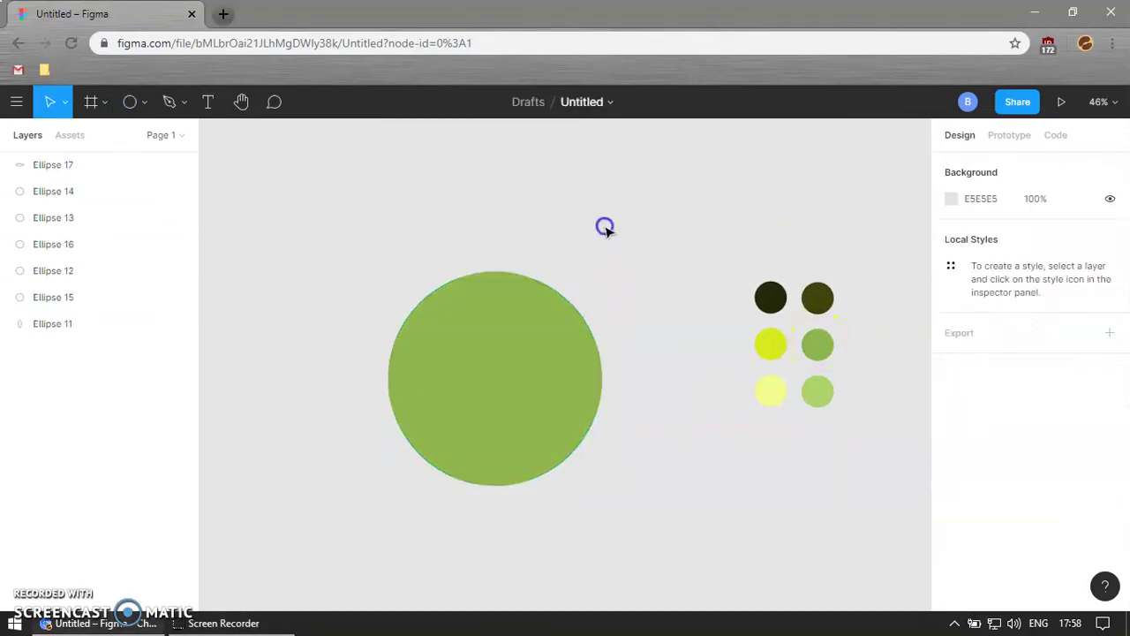
{"action": "key", "text": "o"}
{"action": "left_click_drag", "start_coordinate": [468, 184], "coordinate": [583, 245]}
{"action": "scroll", "coordinate": [597, 256], "scroll_direction": "up", "scroll_amount": 3}
- Draw a stem path from the knob to the body, fill it green, and remove its outline
{"action": "key", "text": "p"}
{"action": "left_click", "coordinate": [474, 202]}
{"action": "left_click_drag", "start_coordinate": [423, 360], "coordinate": [525, 362]}
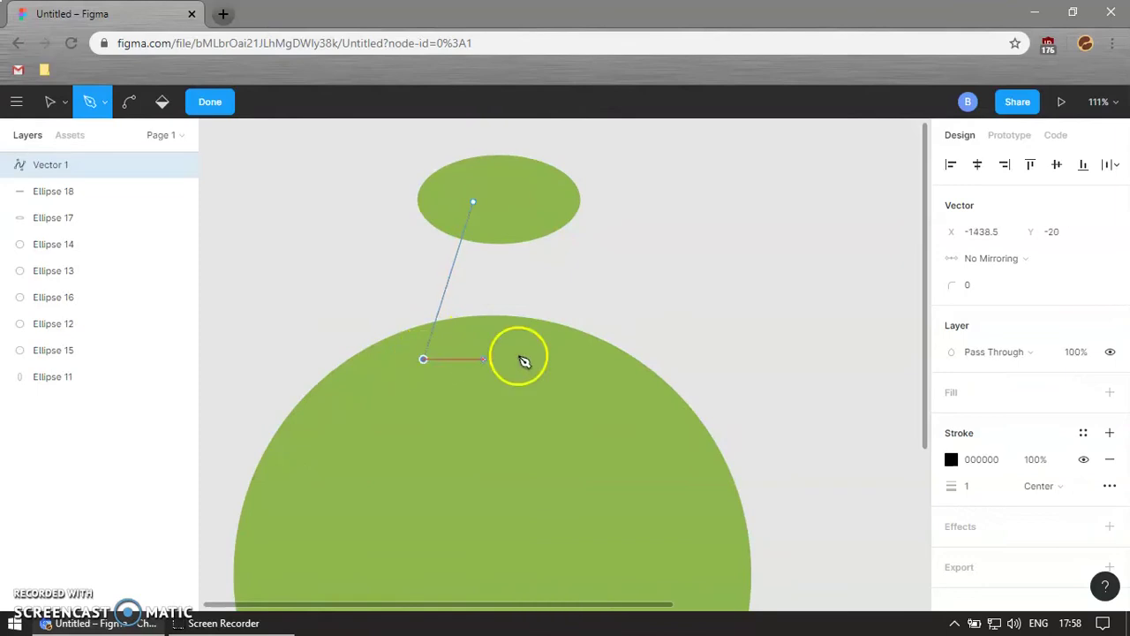
{"action": "left_click", "coordinate": [472, 203]}
{"action": "key", "text": "Escape"}
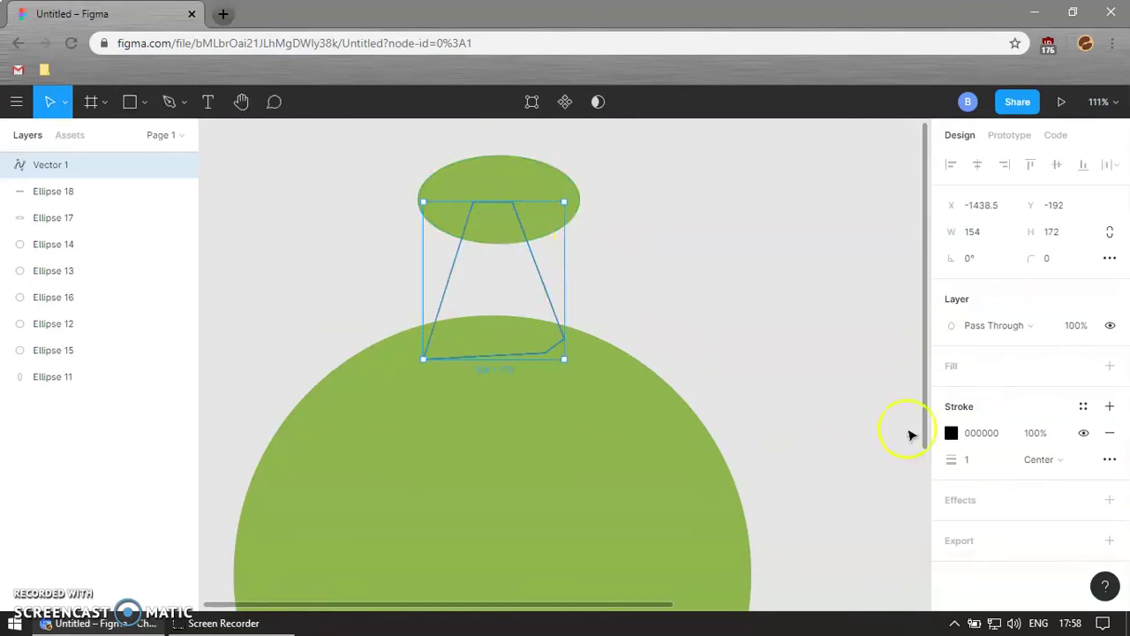
{"action": "left_click", "coordinate": [1110, 366]}
{"action": "left_click", "coordinate": [1110, 459]}
{"action": "scroll", "coordinate": [658, 241], "scroll_direction": "down", "scroll_amount": 5}
- Duplicate the stem-and-knob spike and place a mirrored copy at the lower right
{"action": "left_click", "coordinate": [570, 219], "text": "shift"}
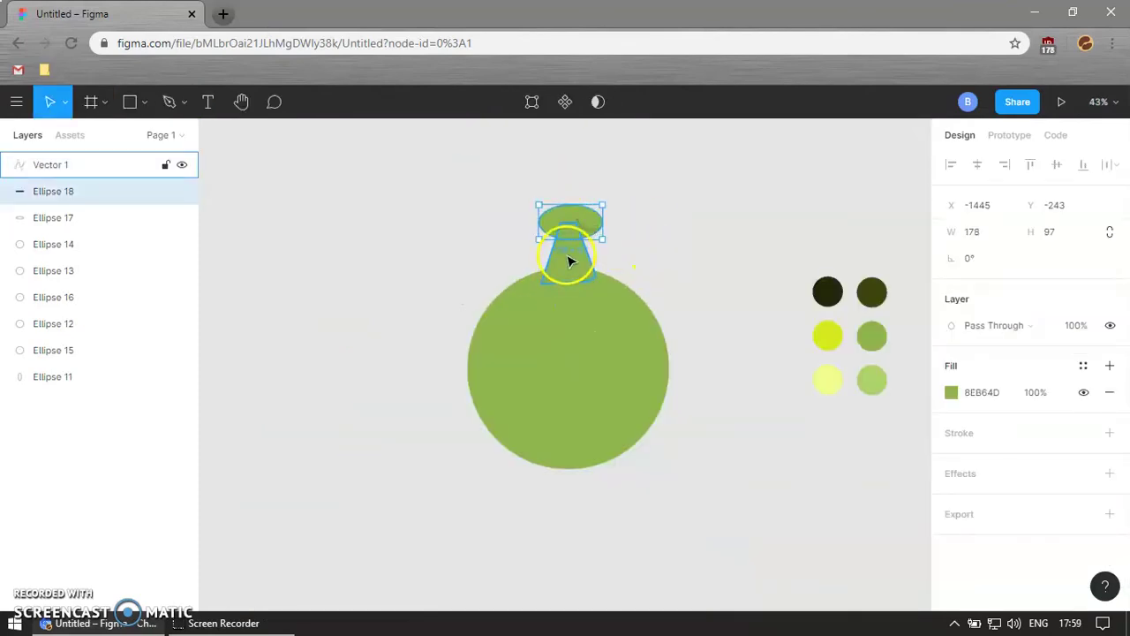
{"action": "key", "text": "ctrl+d"}
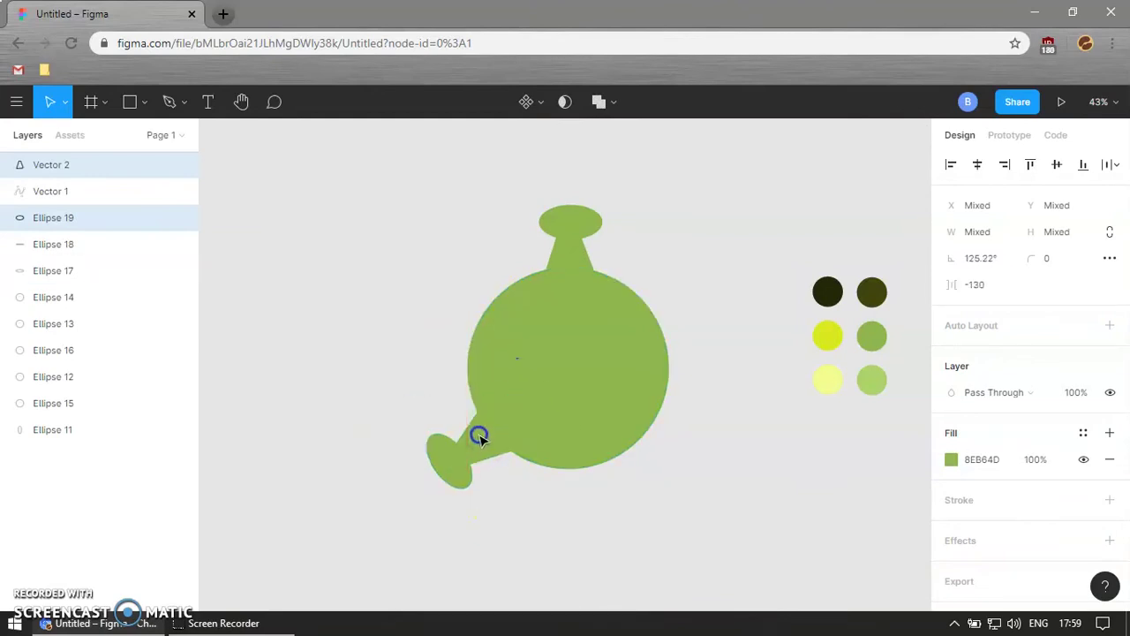
{"action": "key", "text": "ctrl+d"}
{"action": "key", "text": "shift+h"}
{"action": "left_click_drag", "start_coordinate": [450, 469], "coordinate": [680, 492]}
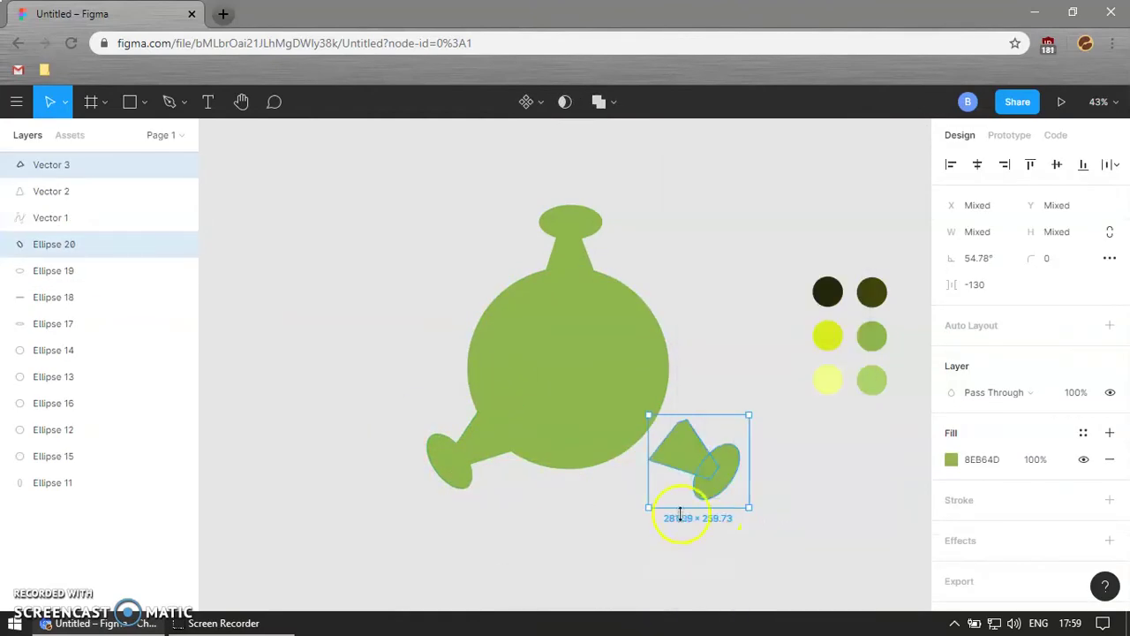
{"action": "scroll", "coordinate": [704, 395], "scroll_direction": "up", "scroll_amount": 3}
{"action": "scroll", "coordinate": [688, 389], "scroll_direction": "down", "scroll_amount": 3}
- Duplicate the three spikes, rotate the copies about 60 degrees, and fit them around the body
{"action": "left_click", "coordinate": [689, 449]}
{"action": "left_click", "coordinate": [631, 407], "text": "shift"}
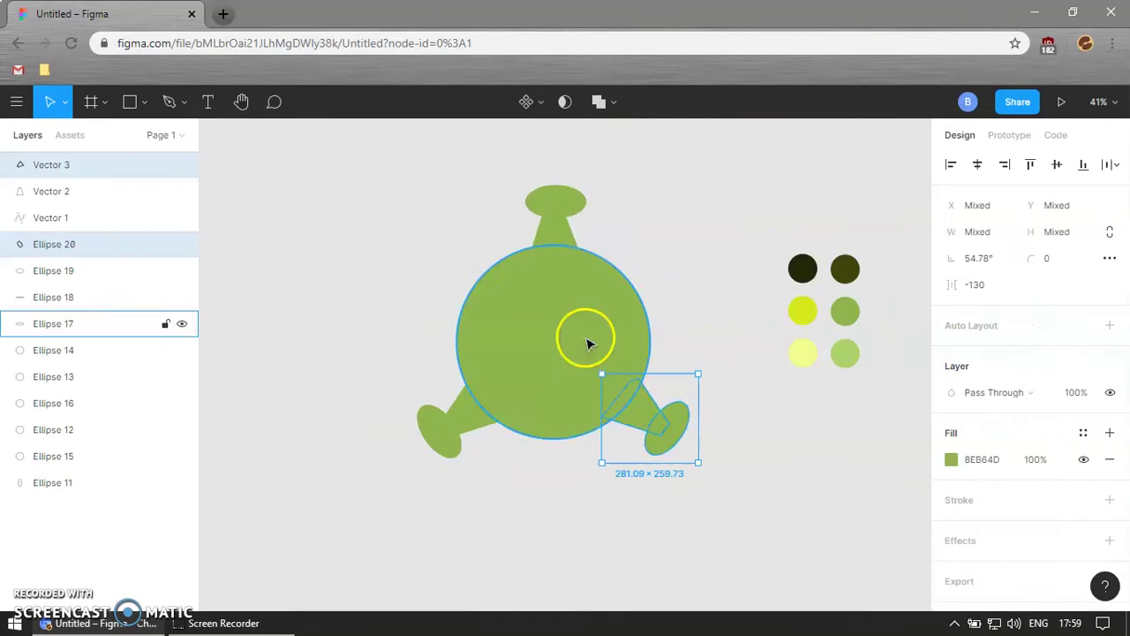
{"action": "left_click", "coordinate": [554, 202], "text": "shift"}
{"action": "left_click", "coordinate": [553, 234], "text": "shift"}
{"action": "left_click", "coordinate": [444, 416], "text": "shift"}
{"action": "key", "text": "ctrl+d"}
{"action": "left_click_drag", "start_coordinate": [709, 458], "coordinate": [752, 255]}
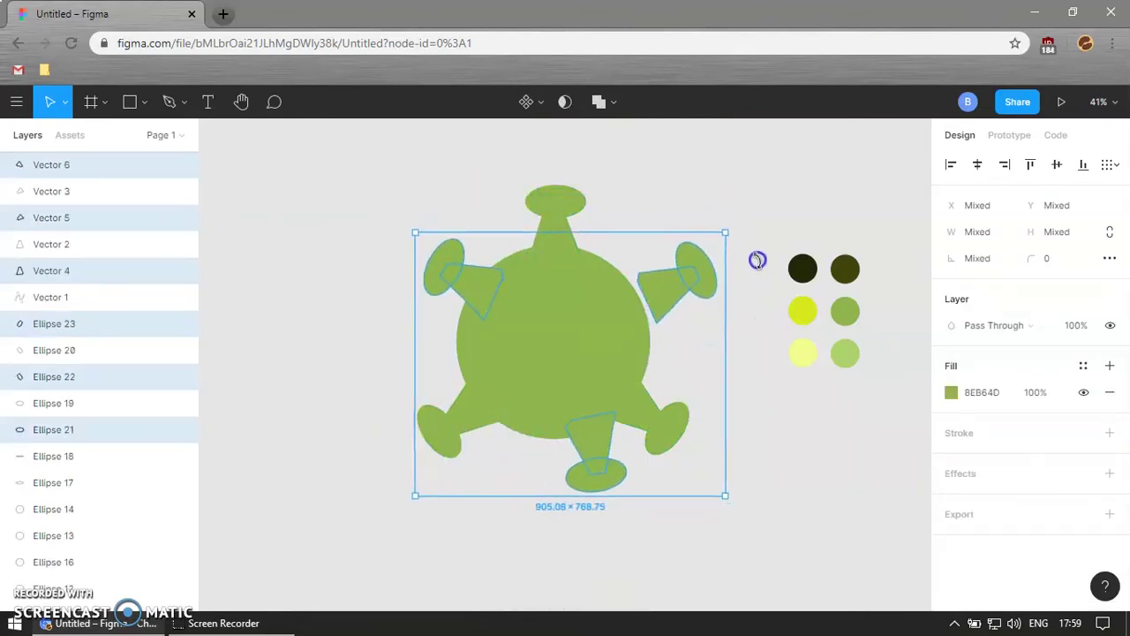
{"action": "left_click_drag", "start_coordinate": [661, 277], "coordinate": [654, 284]}
- Nudge the upper-left spike so all six sit symmetrically around the circle
{"action": "left_click", "coordinate": [714, 353]}
{"action": "left_click", "coordinate": [446, 278]}
{"action": "left_click", "coordinate": [417, 254], "text": "shift"}
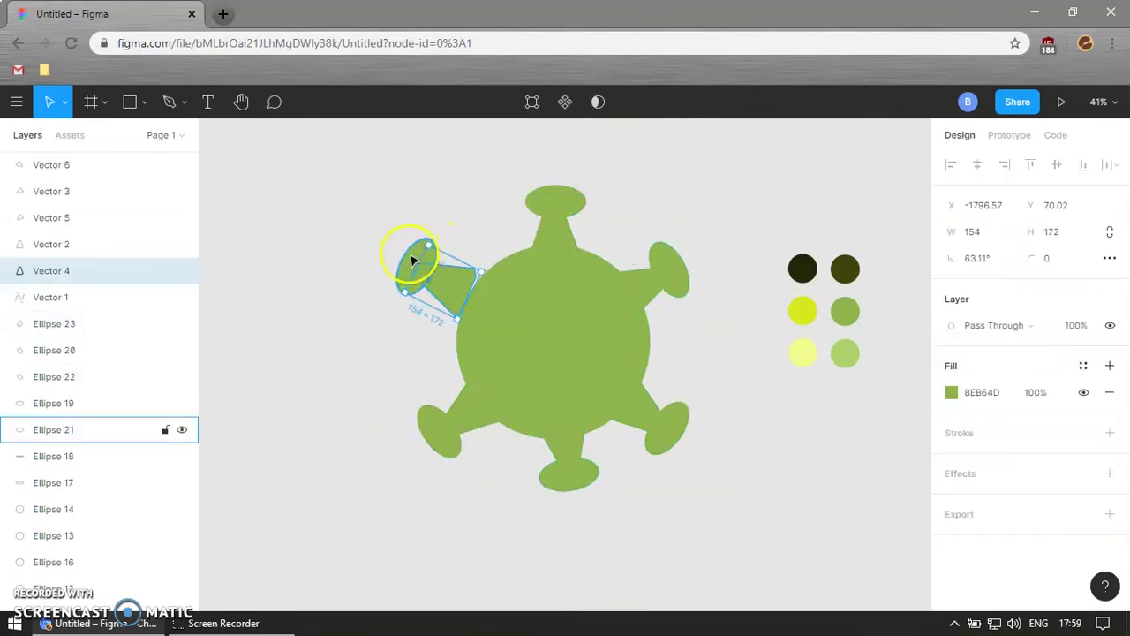
{"action": "left_click_drag", "start_coordinate": [424, 257], "coordinate": [462, 292]}
{"action": "left_click", "coordinate": [570, 493]}
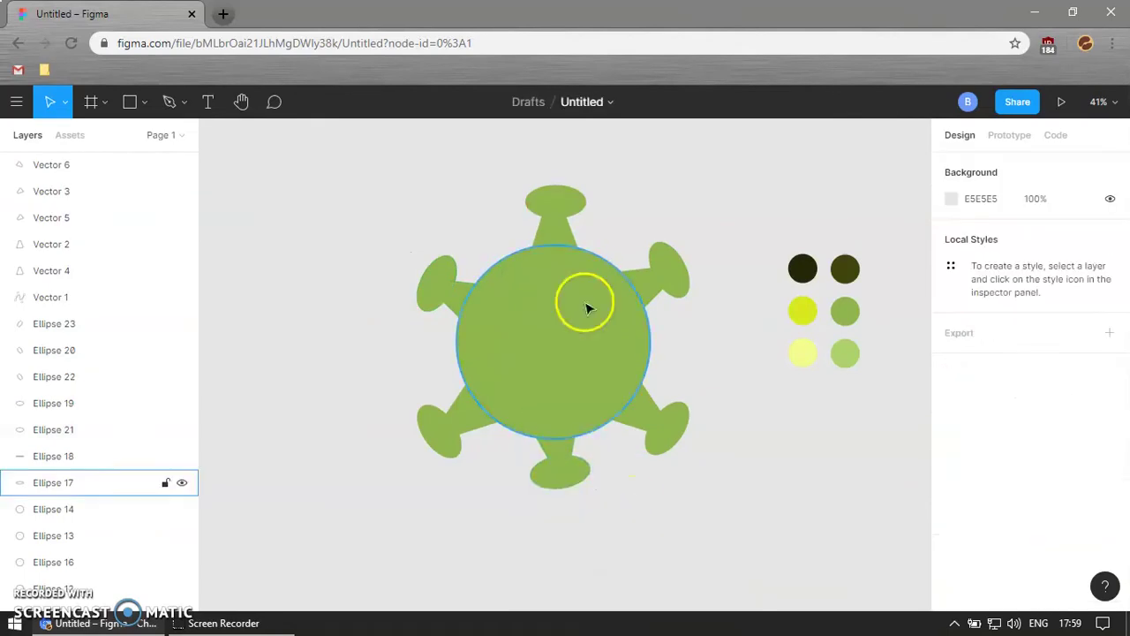
- Copy the top spike to the upper left, shrinking it and tilting it about 38°
{"action": "scroll", "coordinate": [589, 306], "scroll_direction": "up", "scroll_amount": 3}
{"action": "left_click", "coordinate": [548, 216]}
{"action": "left_click", "coordinate": [575, 171], "text": "shift"}
{"action": "key", "text": "ctrl+d"}
{"action": "left_click_drag", "start_coordinate": [575, 171], "coordinate": [451, 284]}
{"action": "left_click_drag", "start_coordinate": [446, 201], "coordinate": [402, 172]}
{"action": "left_click", "coordinate": [389, 256], "text": "shift"}
{"action": "mouse_move", "coordinate": [459, 327]}
{"action": "left_mouse_down"}
{"action": "mouse_move", "coordinate": [429, 295]}
{"action": "mouse_move", "coordinate": [421, 256]}
{"action": "left_mouse_up"}
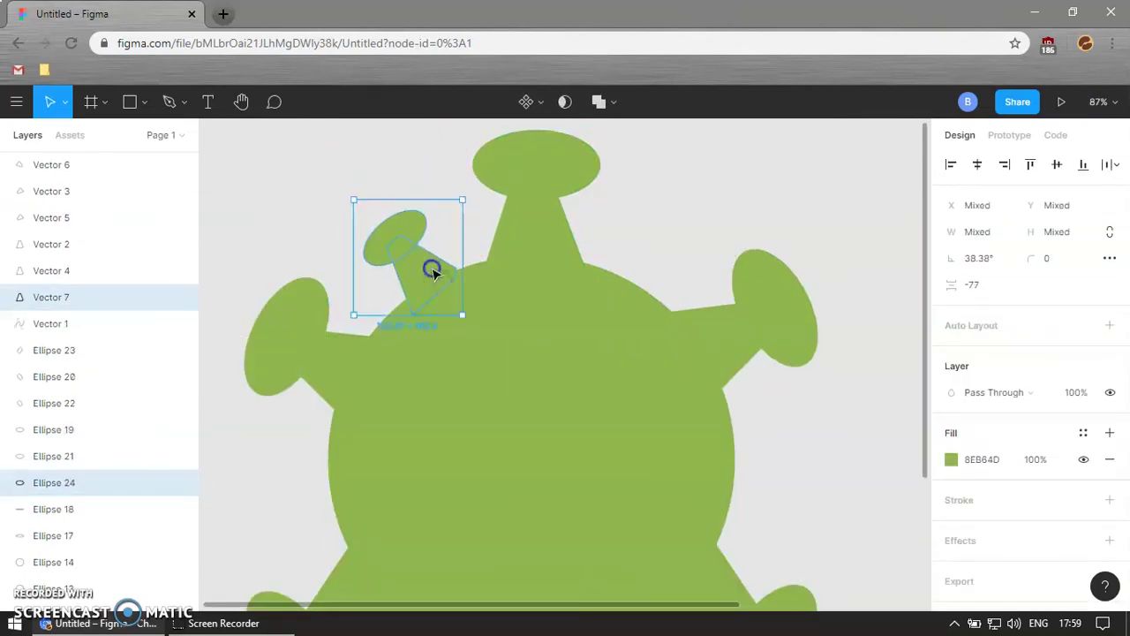
- Place a horizontally mirrored copy of the small spike at the upper right
{"action": "key", "text": "ctrl+d"}
{"action": "mouse_move", "coordinate": [433, 296]}
{"action": "left_mouse_down"}
{"action": "mouse_move", "coordinate": [623, 253]}
{"action": "mouse_move", "coordinate": [830, 251]}
{"action": "mouse_move", "coordinate": [746, 356]}
{"action": "mouse_move", "coordinate": [824, 334]}
{"action": "left_mouse_up"}
{"action": "right_click", "coordinate": [651, 254]}
{"action": "left_click", "coordinate": [747, 535]}
{"action": "scroll", "coordinate": [641, 245], "scroll_direction": "up", "scroll_amount": 1}
{"action": "scroll", "coordinate": [636, 276], "scroll_direction": "down", "scroll_amount": 5}
- Duplicate the small spike again and flip the new copy horizontally
{"action": "key", "text": "ctrl+d"}
{"action": "left_click", "coordinate": [765, 328]}
{"action": "right_click", "coordinate": [749, 354]}
{"action": "left_click", "coordinate": [759, 550]}
{"action": "scroll", "coordinate": [766, 363], "scroll_direction": "up", "scroll_amount": 2}
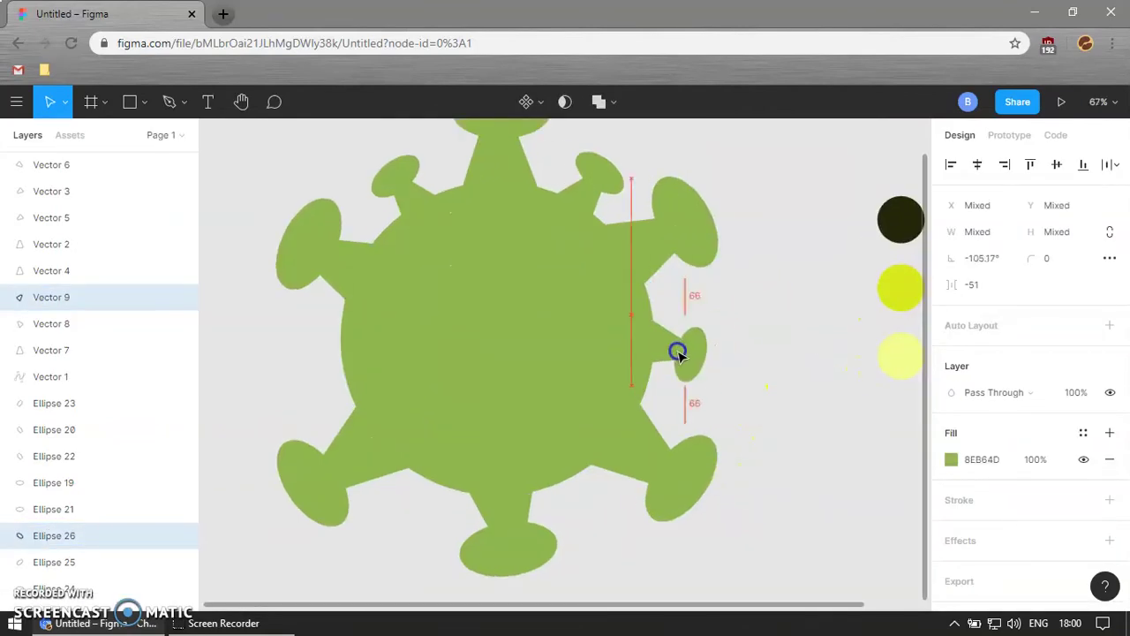
- Add a mirrored small spike on the left side of the body
{"action": "key", "text": "ctrl+d"}
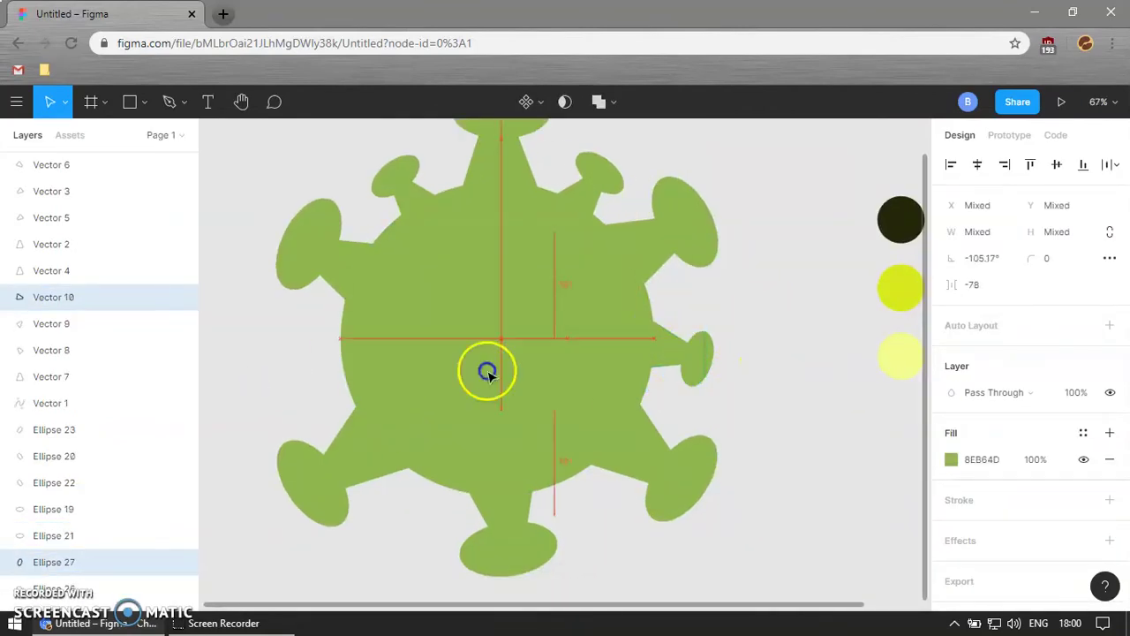
{"action": "left_click_drag", "start_coordinate": [488, 371], "coordinate": [292, 371]}
{"action": "right_click", "coordinate": [291, 371]}
{"action": "left_click", "coordinate": [327, 535]}
{"action": "scroll", "coordinate": [343, 356], "scroll_direction": "up", "scroll_amount": 2}
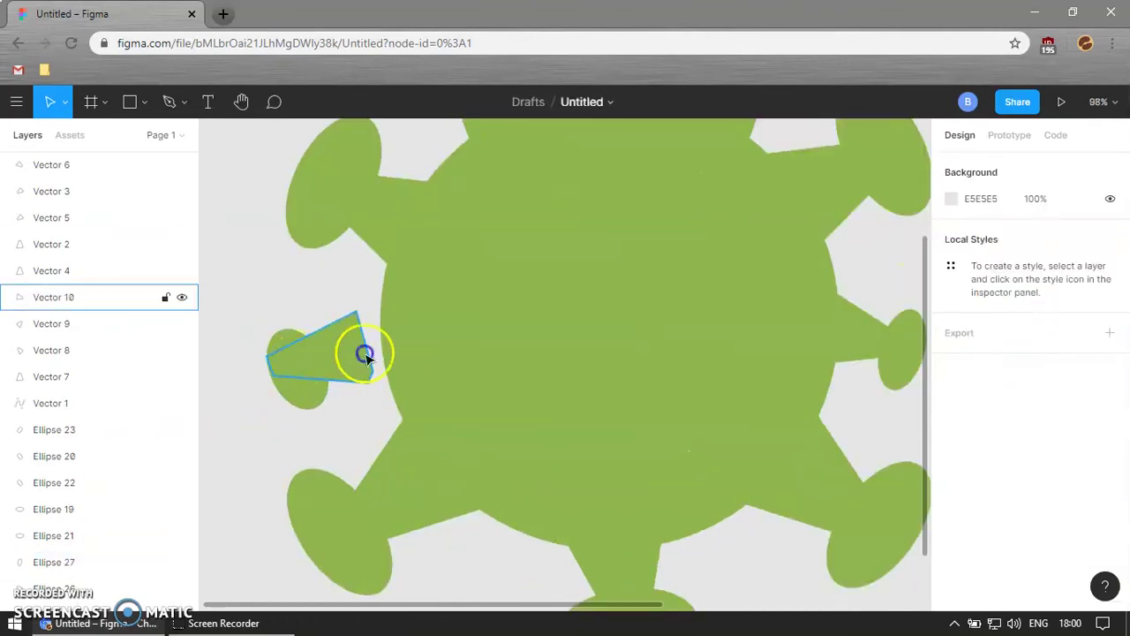
{"action": "scroll", "coordinate": [429, 487], "scroll_direction": "down", "scroll_amount": 2}
{"action": "scroll", "coordinate": [324, 365], "scroll_direction": "up", "scroll_amount": 2}
- Copy the left small spike down to the bottom of the body
{"action": "left_click", "coordinate": [324, 365], "text": "shift"}
{"action": "key", "text": "ctrl+d"}
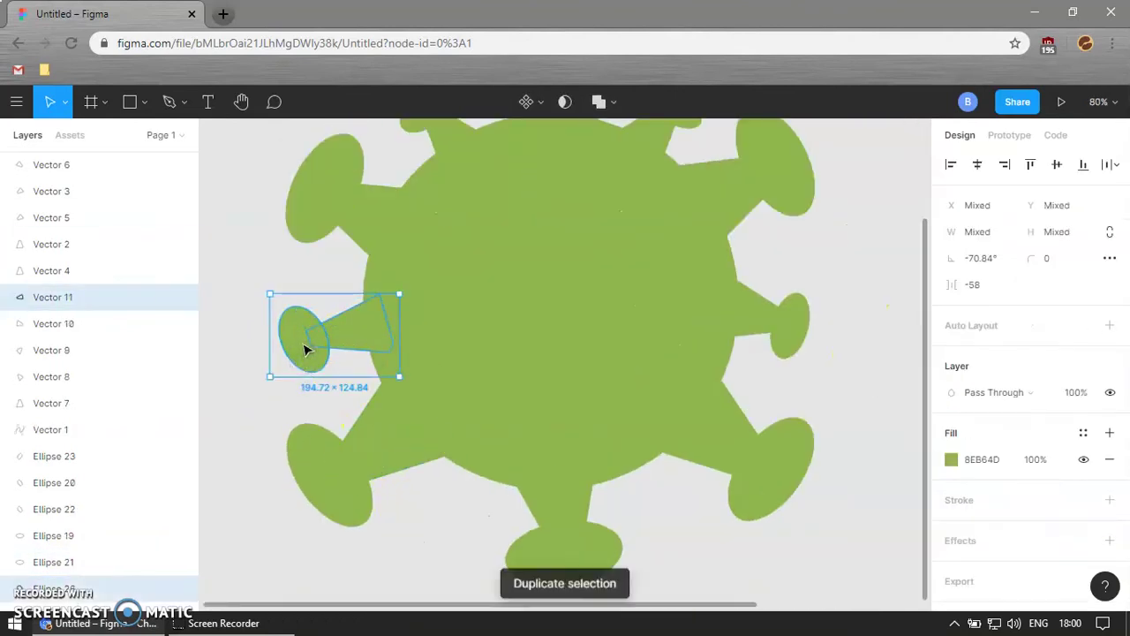
{"action": "left_click_drag", "start_coordinate": [306, 348], "coordinate": [512, 499]}
{"action": "scroll", "coordinate": [517, 595], "scroll_direction": "down", "scroll_amount": 1}
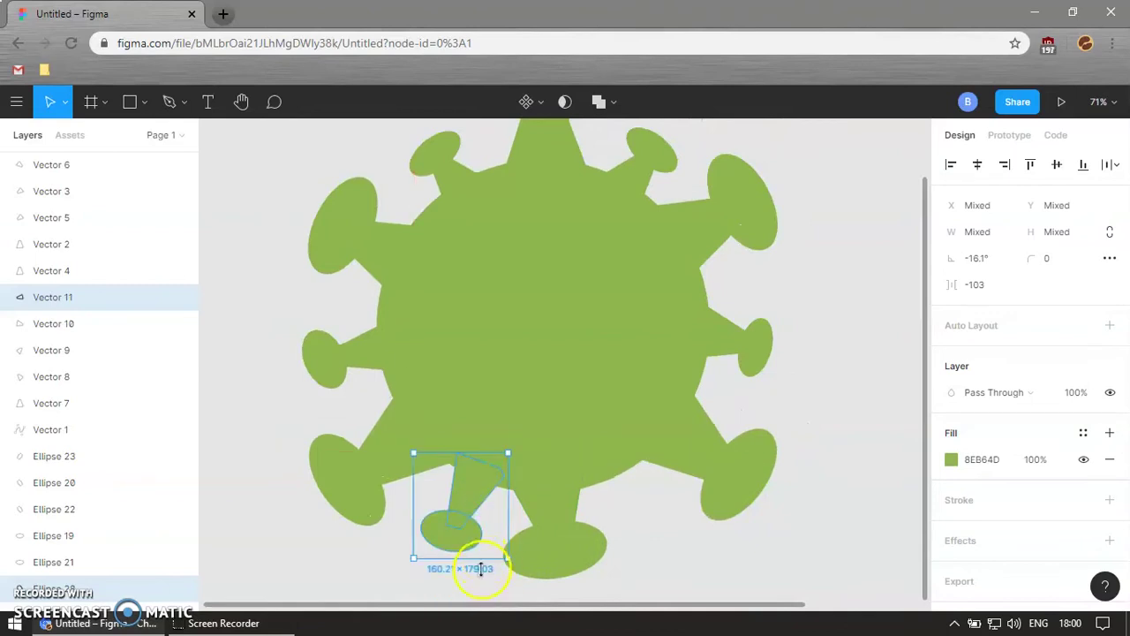
{"action": "scroll", "coordinate": [473, 503], "scroll_direction": "down", "scroll_amount": 3}
- Add a mirrored small spike at the lower right to fill the last gap
{"action": "key", "text": "ctrl+d"}
{"action": "left_click_drag", "start_coordinate": [606, 565], "coordinate": [644, 415]}
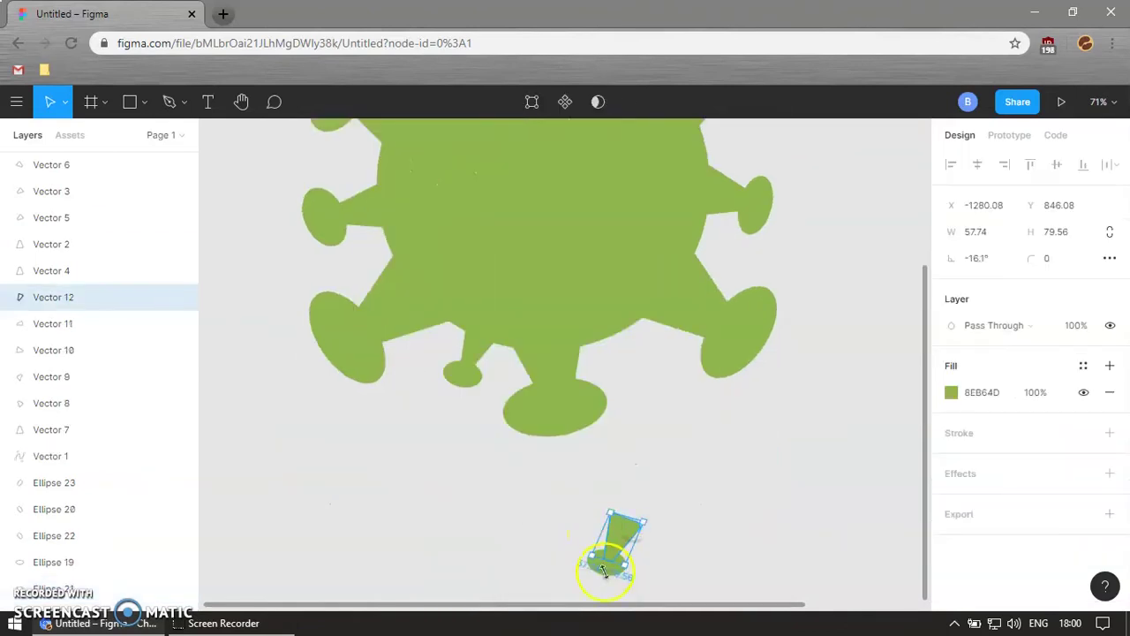
{"action": "right_click", "coordinate": [644, 415]}
{"action": "left_click", "coordinate": [676, 535]}
{"action": "scroll", "coordinate": [632, 381], "scroll_direction": "up", "scroll_amount": 3}
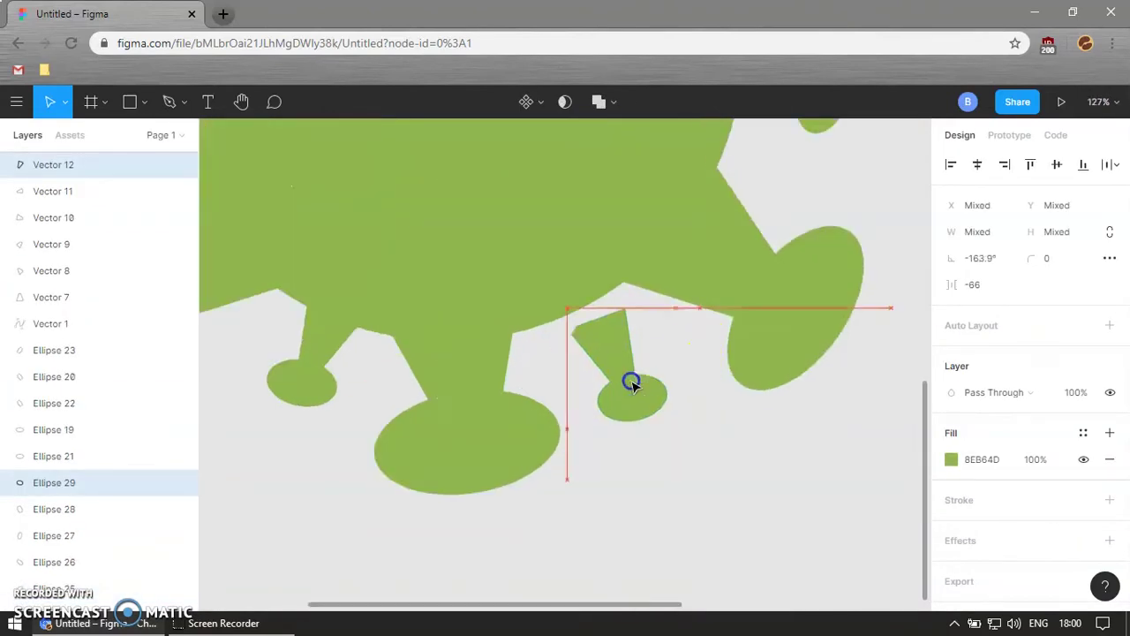
{"action": "left_click", "coordinate": [665, 442]}
{"action": "scroll", "coordinate": [689, 459], "scroll_direction": "down", "scroll_amount": 4}
{"action": "scroll", "coordinate": [595, 273], "scroll_direction": "down", "scroll_amount": 2}
{"action": "scroll", "coordinate": [703, 337], "scroll_direction": "up", "scroll_amount": 3}
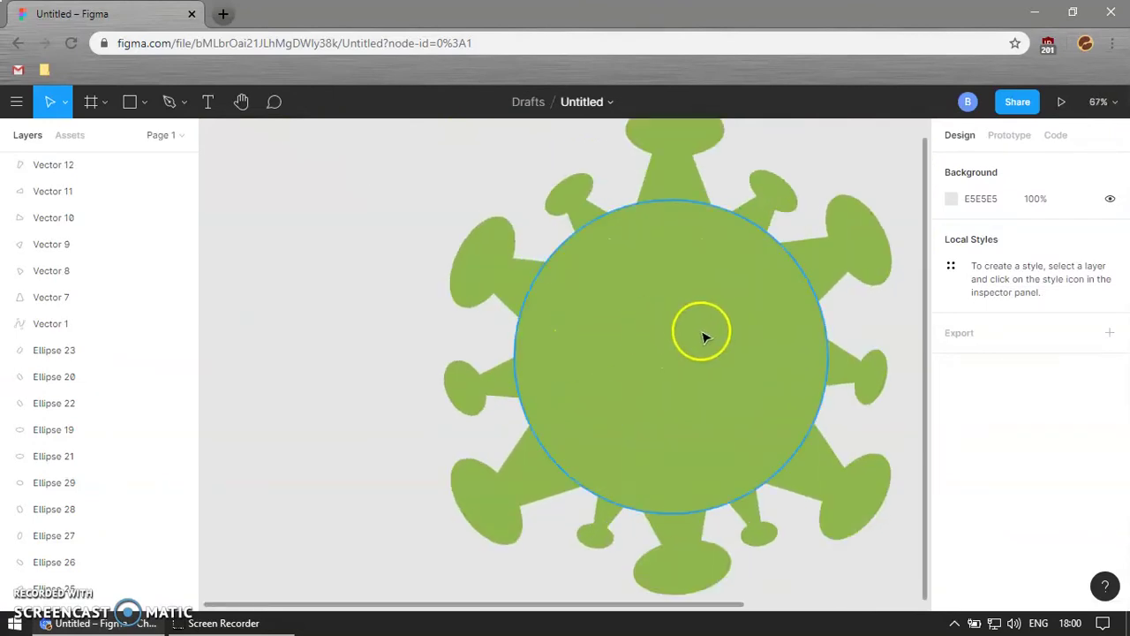
- Draw an oval over the virus centre and fill it light green ACD36B
{"action": "left_click_drag", "start_coordinate": [646, 271], "coordinate": [768, 363]}
{"action": "scroll", "coordinate": [874, 411], "scroll_direction": "down", "scroll_amount": 3}
{"action": "left_click", "coordinate": [700, 470]}
{"action": "scroll", "coordinate": [583, 371], "scroll_direction": "up", "scroll_amount": 2}
{"action": "left_click", "coordinate": [559, 397]}
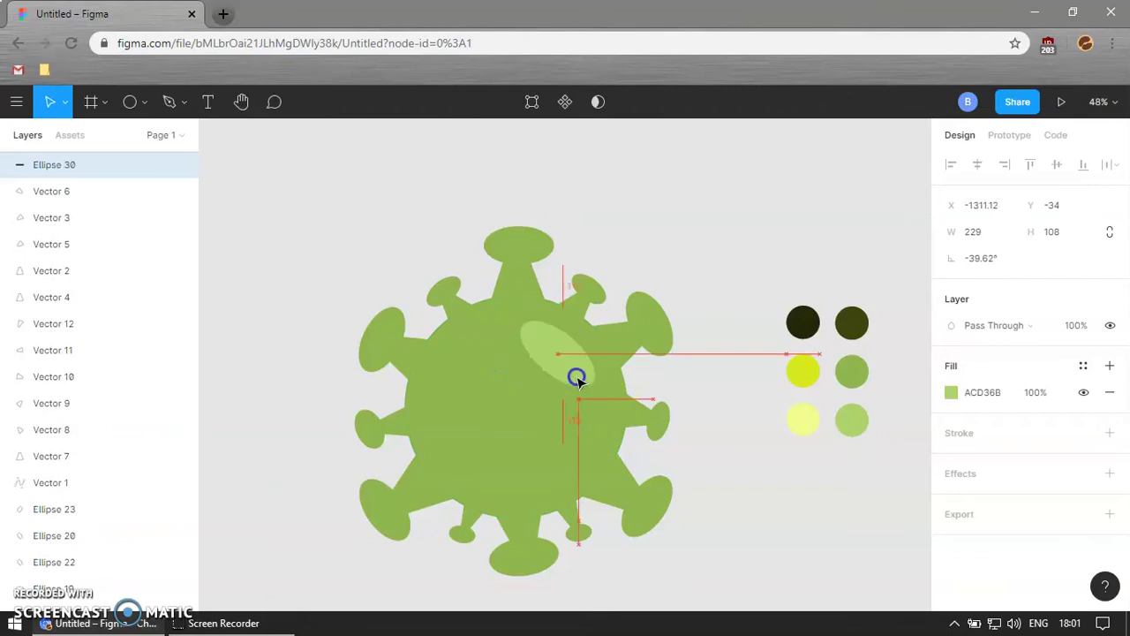
- Duplicate the spot twice, tilting one copy about 21° and moving another down-left
{"action": "scroll", "coordinate": [576, 378], "scroll_direction": "up", "scroll_amount": 1}
{"action": "key", "text": "ctrl+d"}
{"action": "left_click_drag", "start_coordinate": [548, 363], "coordinate": [543, 337]}
{"action": "scroll", "coordinate": [486, 349], "scroll_direction": "up", "scroll_amount": 2}
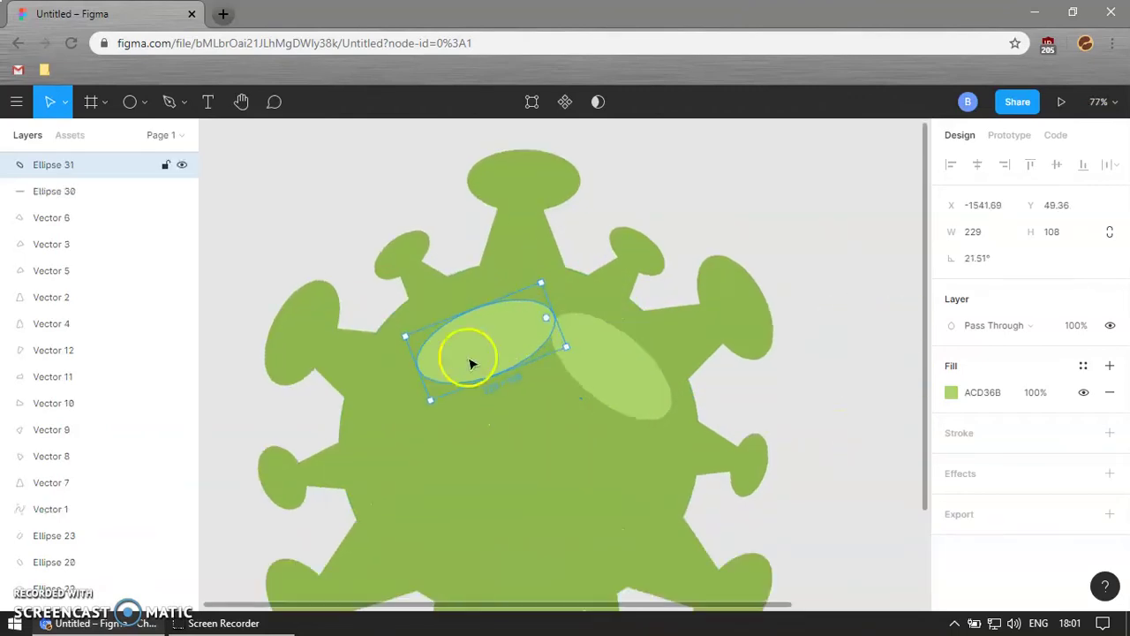
{"action": "key", "text": "ctrl+d"}
{"action": "left_click_drag", "start_coordinate": [476, 328], "coordinate": [395, 388]}
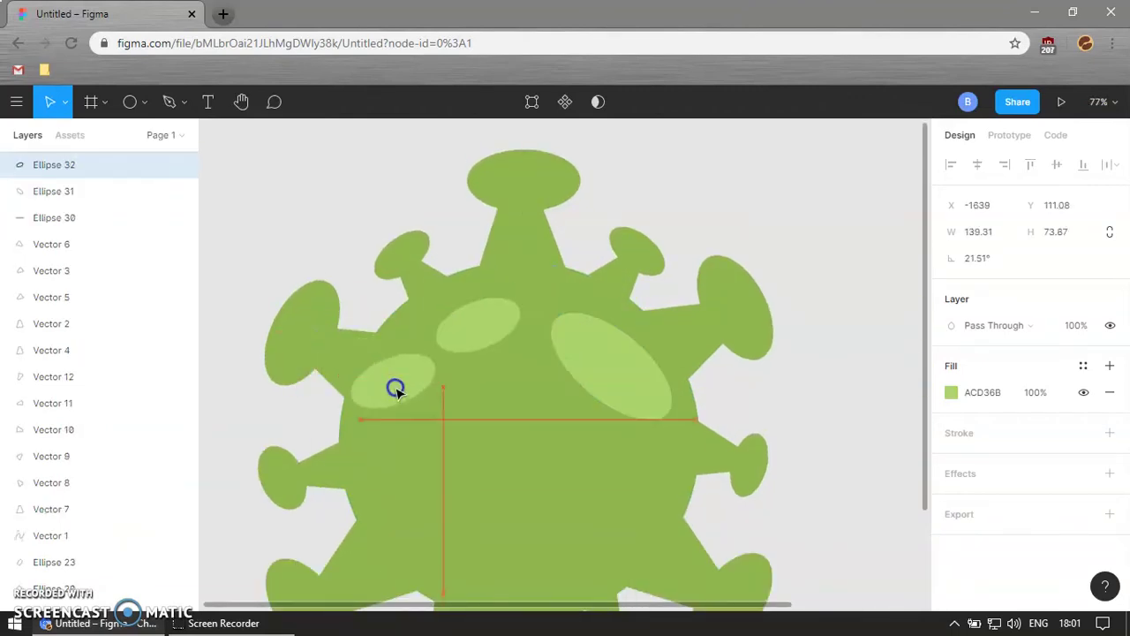
{"action": "scroll", "coordinate": [530, 424], "scroll_direction": "down", "scroll_amount": 3}
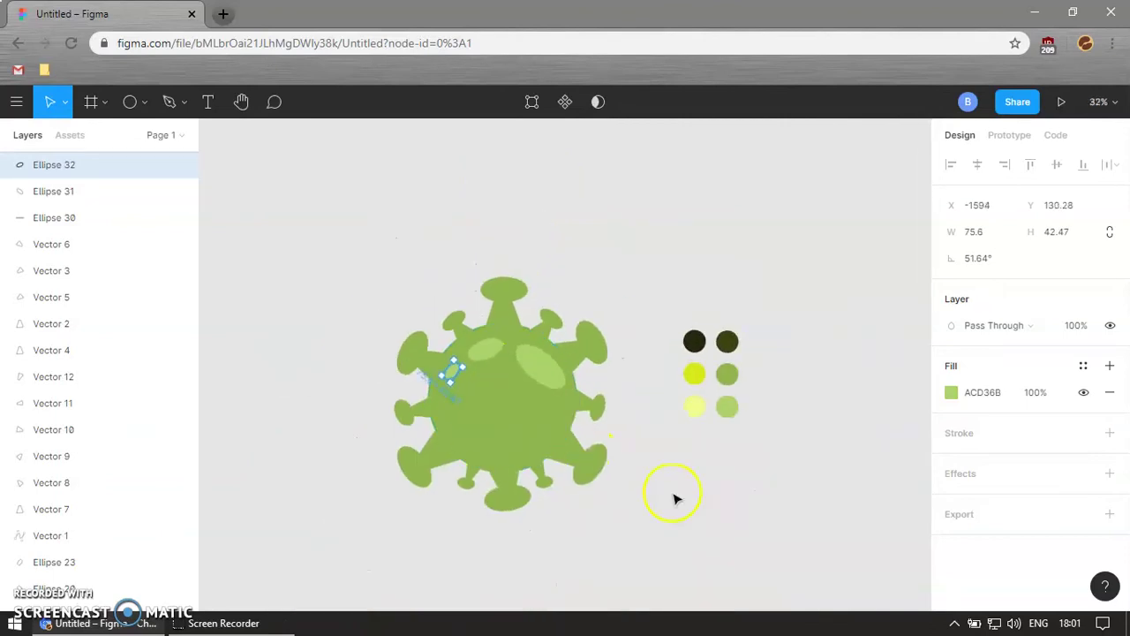
{"action": "scroll", "coordinate": [654, 468], "scroll_direction": "down", "scroll_amount": 2}
{"action": "left_click", "coordinate": [630, 435]}
- Make a half-moon eye by subtracting a tilted rectangle from an oval
{"action": "left_click_drag", "start_coordinate": [483, 391], "coordinate": [598, 472]}
{"action": "key", "text": "o"}
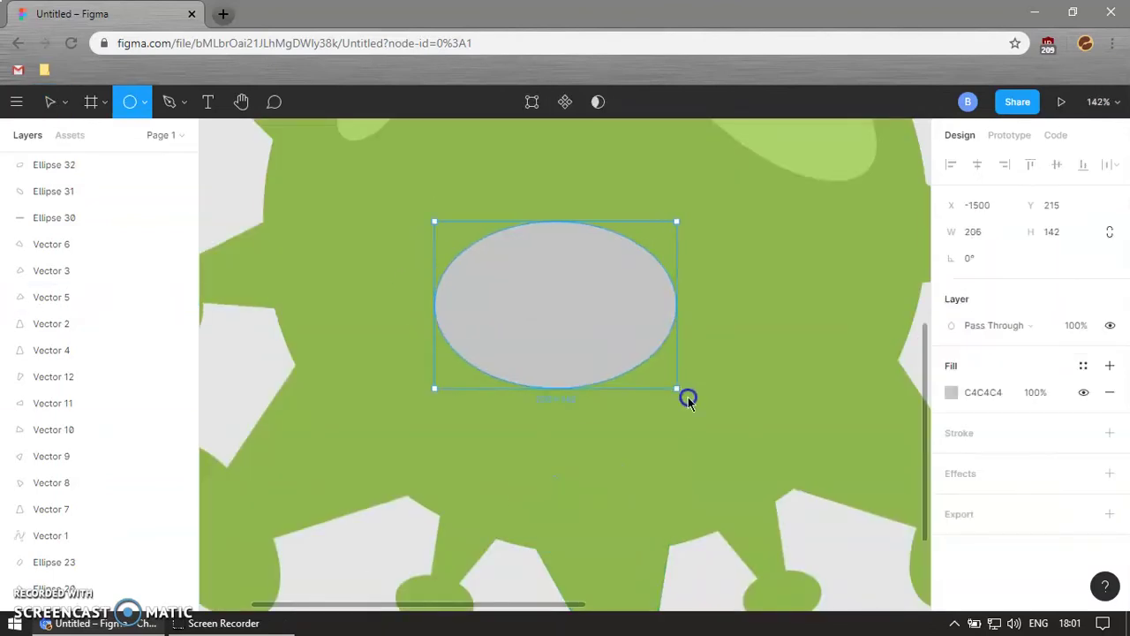
{"action": "left_click_drag", "start_coordinate": [434, 221], "coordinate": [691, 466]}
{"action": "scroll", "coordinate": [671, 442], "scroll_direction": "down", "scroll_amount": 3}
{"action": "key", "text": "r"}
{"action": "mouse_move", "coordinate": [409, 235]}
{"action": "left_mouse_down"}
{"action": "mouse_move", "coordinate": [733, 349]}
{"action": "mouse_move", "coordinate": [706, 415]}
{"action": "mouse_move", "coordinate": [676, 365]}
{"action": "left_mouse_up"}
{"action": "left_click", "coordinate": [544, 379]}
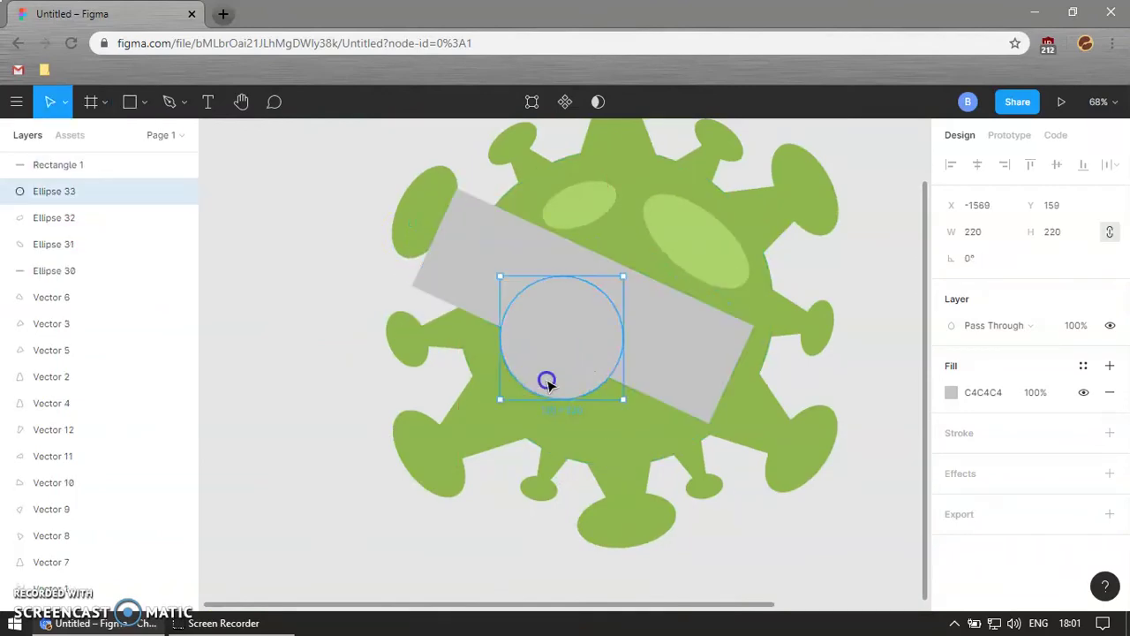
{"action": "scroll", "coordinate": [574, 371], "scroll_direction": "down", "scroll_amount": 1, "text": "ctrl"}
{"action": "left_click", "coordinate": [626, 366], "text": "shift"}
{"action": "left_click", "coordinate": [616, 102]}
{"action": "left_click", "coordinate": [601, 157]}
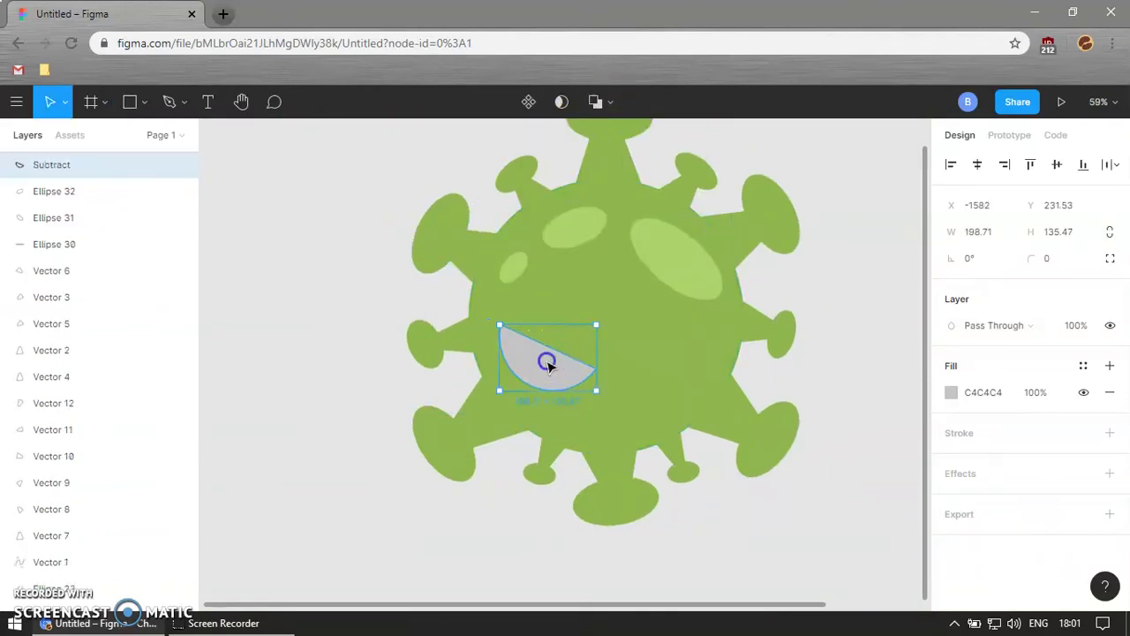
- Duplicate the eye, move it right, and mirror it horizontally
{"action": "key", "text": "ctrl+d"}
{"action": "left_click_drag", "start_coordinate": [521, 361], "coordinate": [645, 358]}
{"action": "right_click", "coordinate": [647, 357]}
{"action": "left_click", "coordinate": [715, 530]}
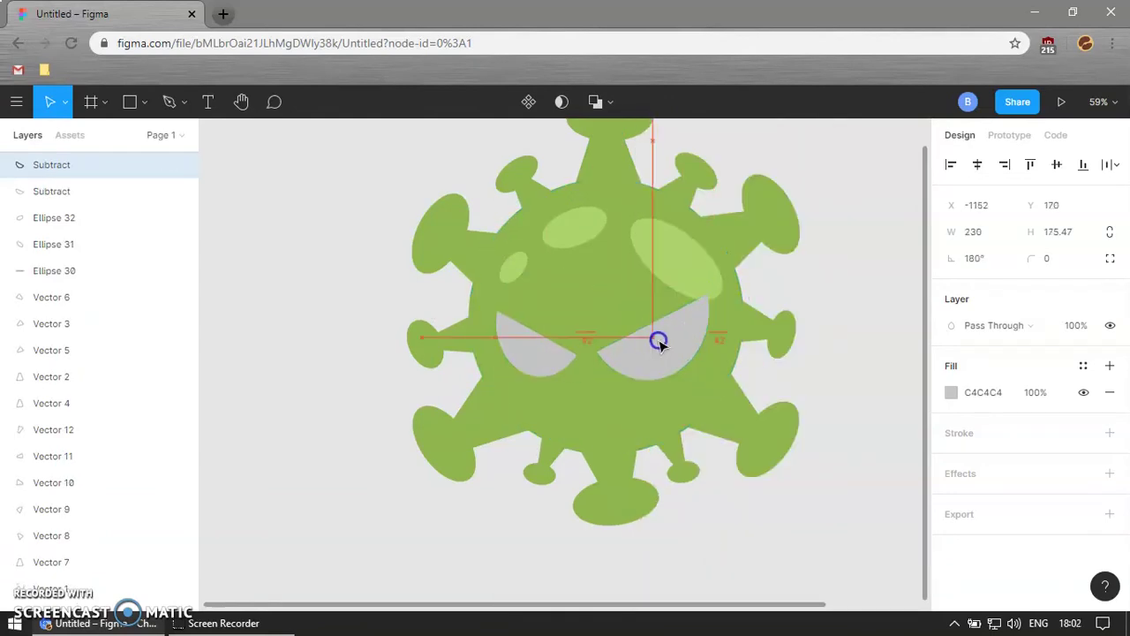
{"action": "scroll", "coordinate": [659, 342], "scroll_direction": "up", "scroll_amount": 3, "text": "ctrl"}
{"action": "scroll", "coordinate": [545, 341], "scroll_direction": "down", "scroll_amount": 3, "text": "ctrl"}
- Draw a narrow 37×86 upright ellipse over the left eye as a pupil
{"action": "key", "text": "o"}
{"action": "scroll", "coordinate": [485, 365], "scroll_direction": "up", "scroll_amount": 5, "text": "ctrl"}
{"action": "left_click_drag", "start_coordinate": [525, 193], "coordinate": [583, 325]}
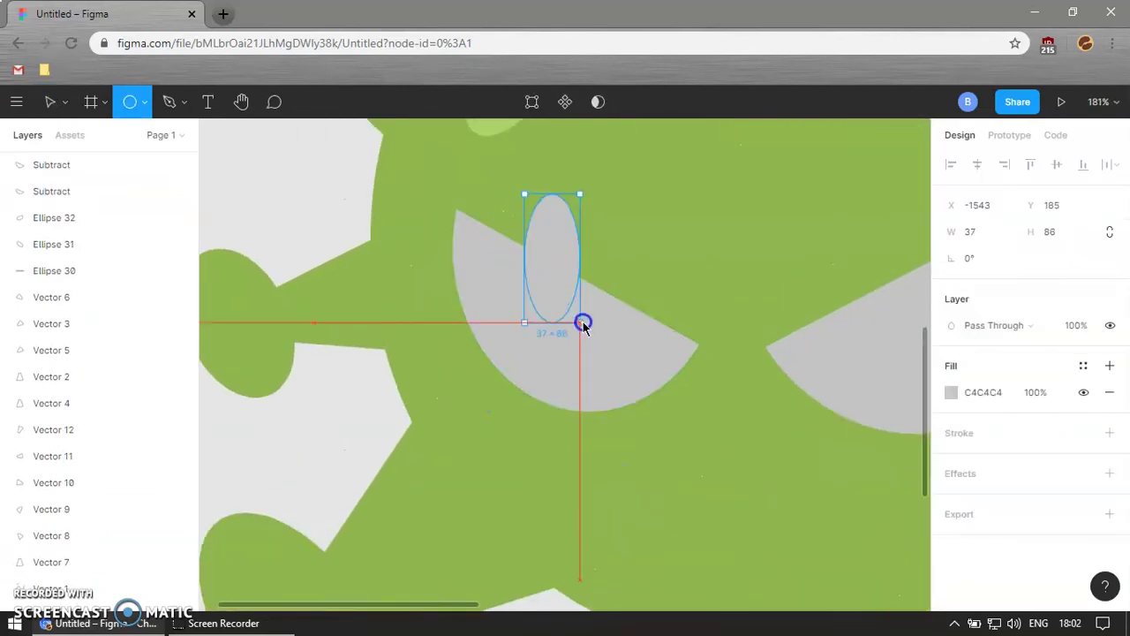
{"action": "scroll", "coordinate": [666, 480], "scroll_direction": "down", "scroll_amount": 5, "text": "ctrl"}
- Select both eye shapes, ready to recolour them
{"action": "left_click", "coordinate": [693, 256]}
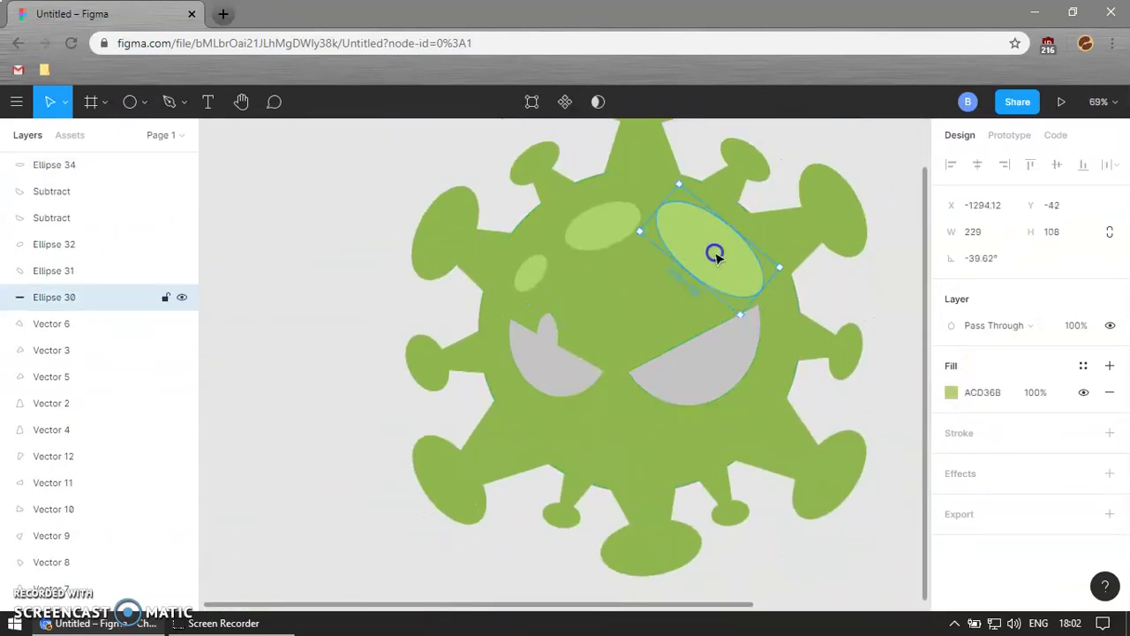
{"action": "scroll", "coordinate": [715, 254], "scroll_direction": "down", "scroll_amount": 2, "text": "ctrl"}
{"action": "left_click", "coordinate": [590, 240]}
{"action": "scroll", "coordinate": [568, 396], "scroll_direction": "down", "scroll_amount": 2, "text": "ctrl"}
{"action": "left_click", "coordinate": [556, 367]}
{"action": "left_click", "coordinate": [650, 370], "text": "shift"}
- Eyedrop the yellow D8E91C swatch onto both eyes
{"action": "key", "text": "i"}
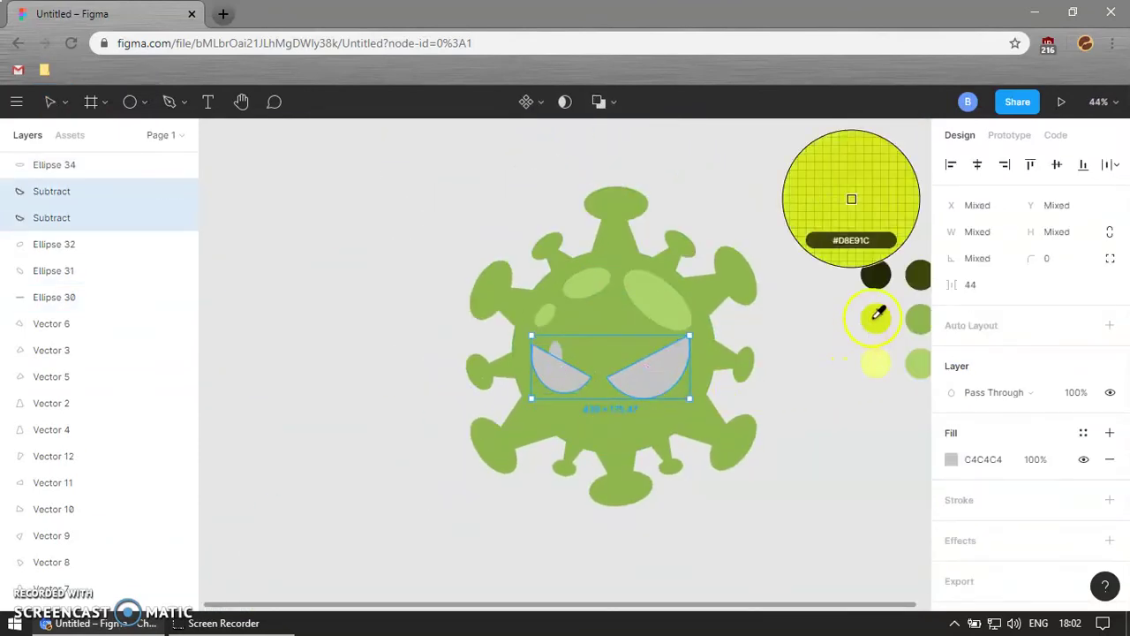
{"action": "left_click", "coordinate": [878, 314]}
{"action": "scroll", "coordinate": [568, 383], "scroll_direction": "up", "scroll_amount": 5, "text": "ctrl"}
- Set aside a spare pupil ellipse and intersect the other with the left eye
{"action": "left_click", "coordinate": [521, 303]}
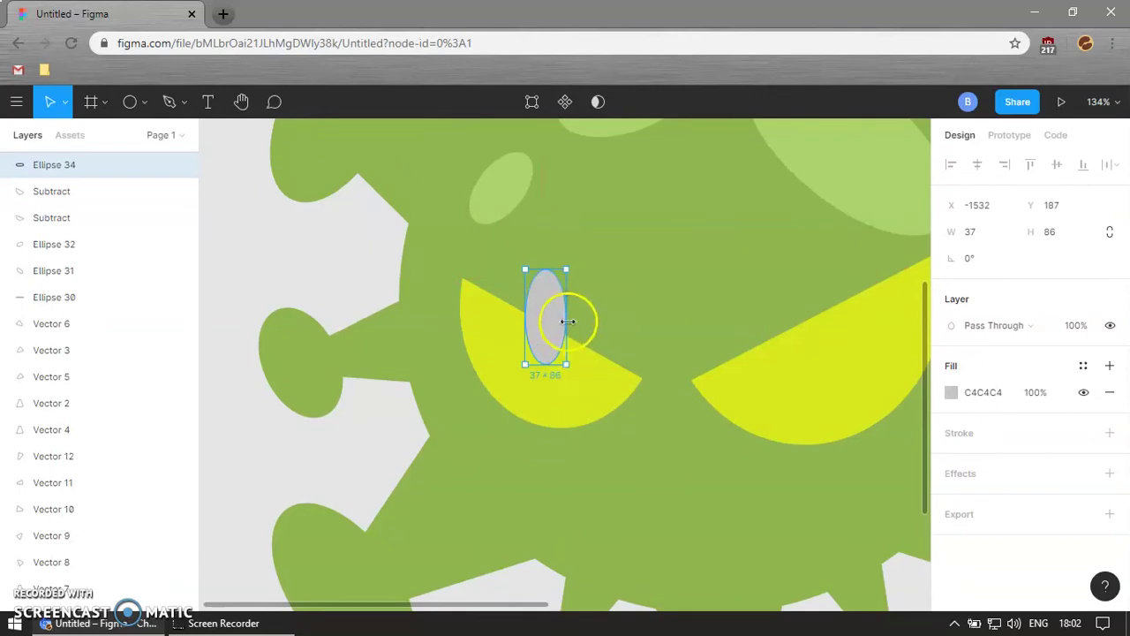
{"action": "left_click_drag", "start_coordinate": [543, 308], "coordinate": [373, 492]}
{"action": "left_click", "coordinate": [543, 327]}
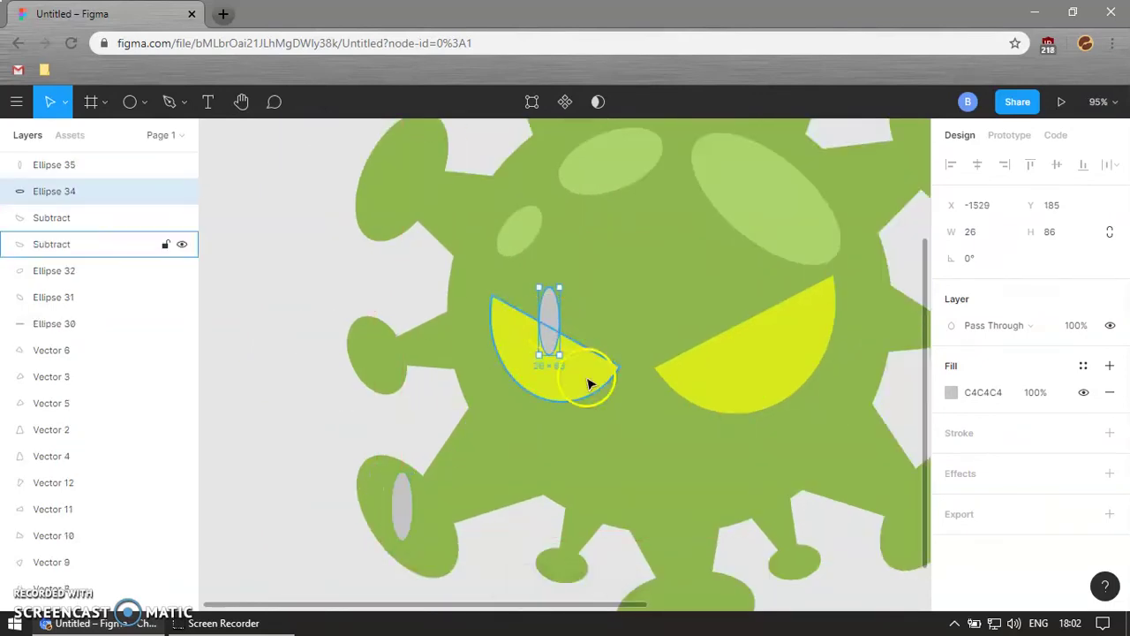
{"action": "scroll", "coordinate": [571, 392], "scroll_direction": "up", "scroll_amount": 1}
{"action": "left_click", "coordinate": [571, 392], "text": "shift"}
{"action": "left_click", "coordinate": [611, 101]}
{"action": "left_click", "coordinate": [635, 186]}
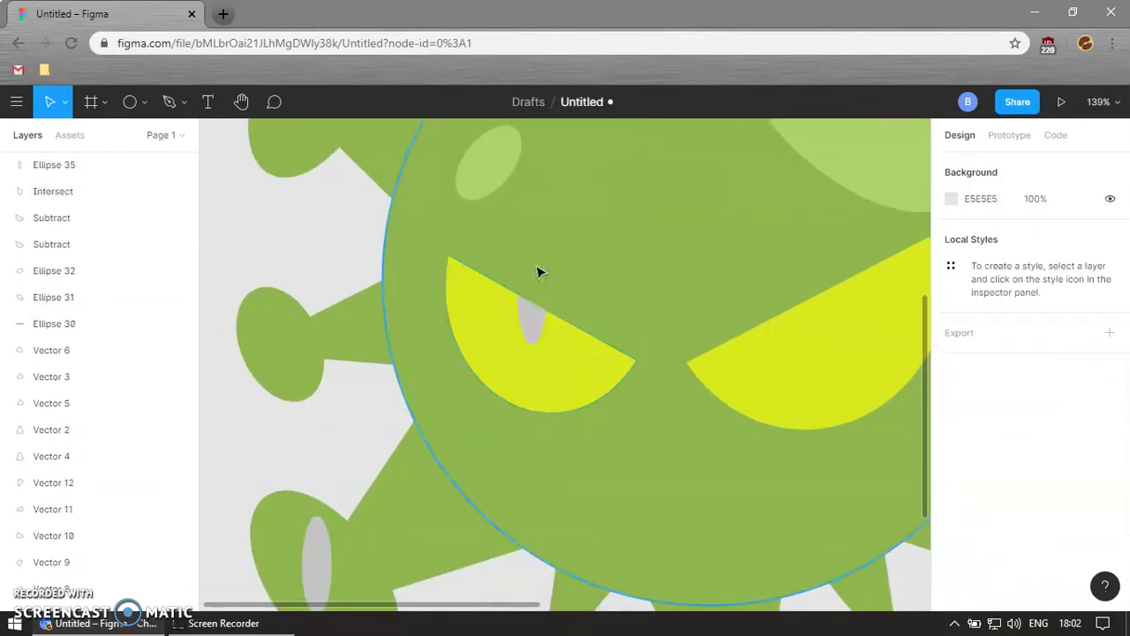
{"action": "scroll", "coordinate": [539, 270], "scroll_direction": "down", "scroll_amount": 4, "text": "ctrl"}
{"action": "scroll", "coordinate": [840, 436], "scroll_direction": "down", "scroll_amount": 3, "text": "ctrl"}
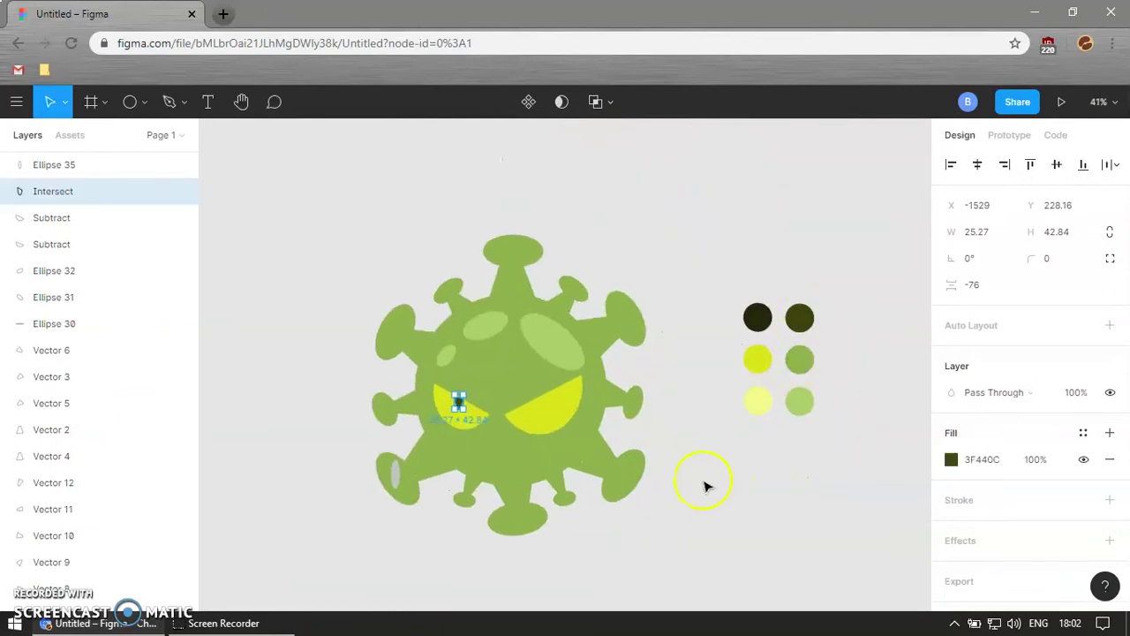
{"action": "left_click", "coordinate": [707, 484]}
{"action": "scroll", "coordinate": [533, 419], "scroll_direction": "up", "scroll_amount": 2, "text": "ctrl"}
{"action": "scroll", "coordinate": [532, 418], "scroll_direction": "up", "scroll_amount": 2, "text": "ctrl"}
- Clip the spare pupil to a duplicate of the right eye, keeping the eye intact
{"action": "left_click", "coordinate": [444, 394]}
{"action": "left_click", "coordinate": [323, 552]}
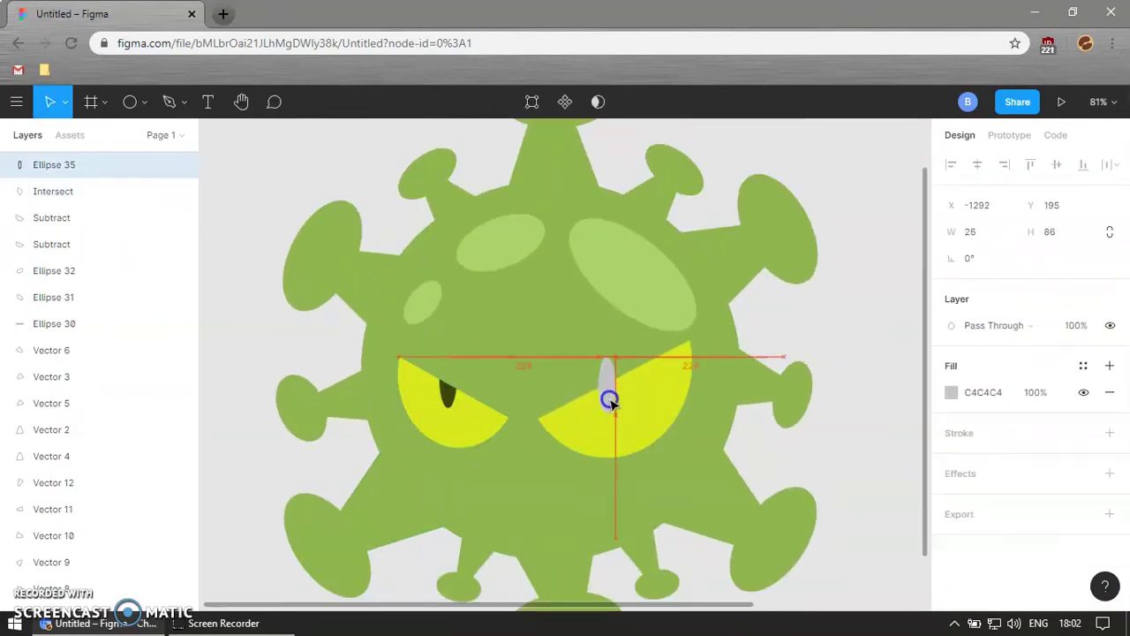
{"action": "left_click", "coordinate": [606, 446], "text": "shift"}
{"action": "key", "text": "ctrl+d"}
{"action": "left_click", "coordinate": [601, 104]}
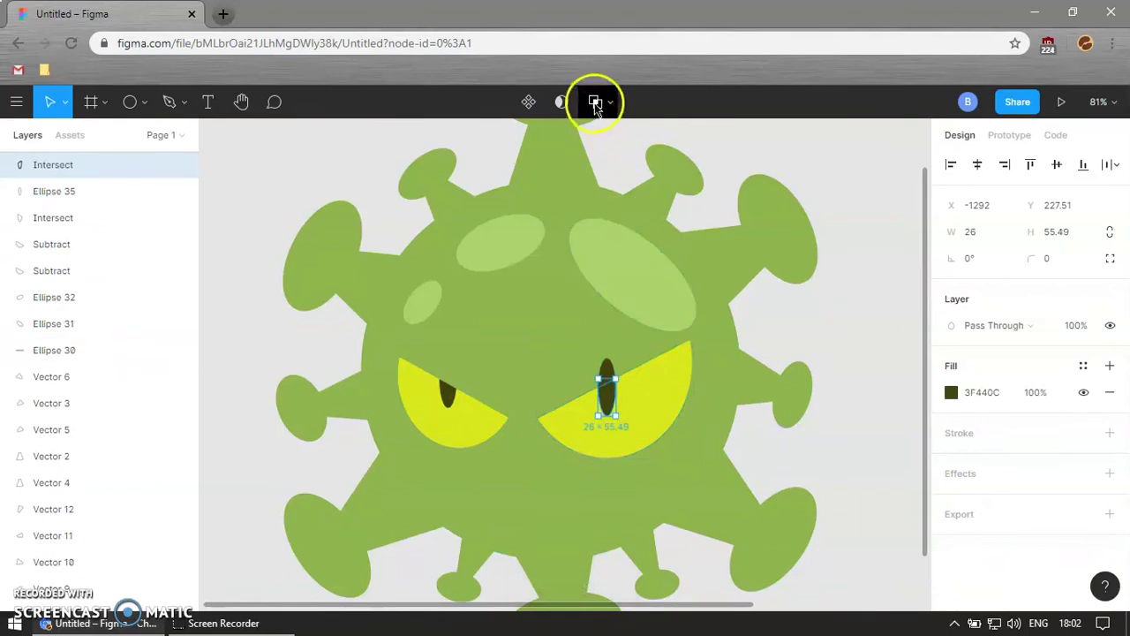
{"action": "left_click", "coordinate": [588, 373]}
{"action": "key", "text": "Escape"}
{"action": "scroll", "coordinate": [601, 389], "scroll_direction": "down", "scroll_amount": 2, "text": "ctrl"}
- Select both eyes with their pupils and scale them down slightly
{"action": "left_click", "coordinate": [598, 402]}
{"action": "left_click", "coordinate": [636, 433], "text": "shift"}
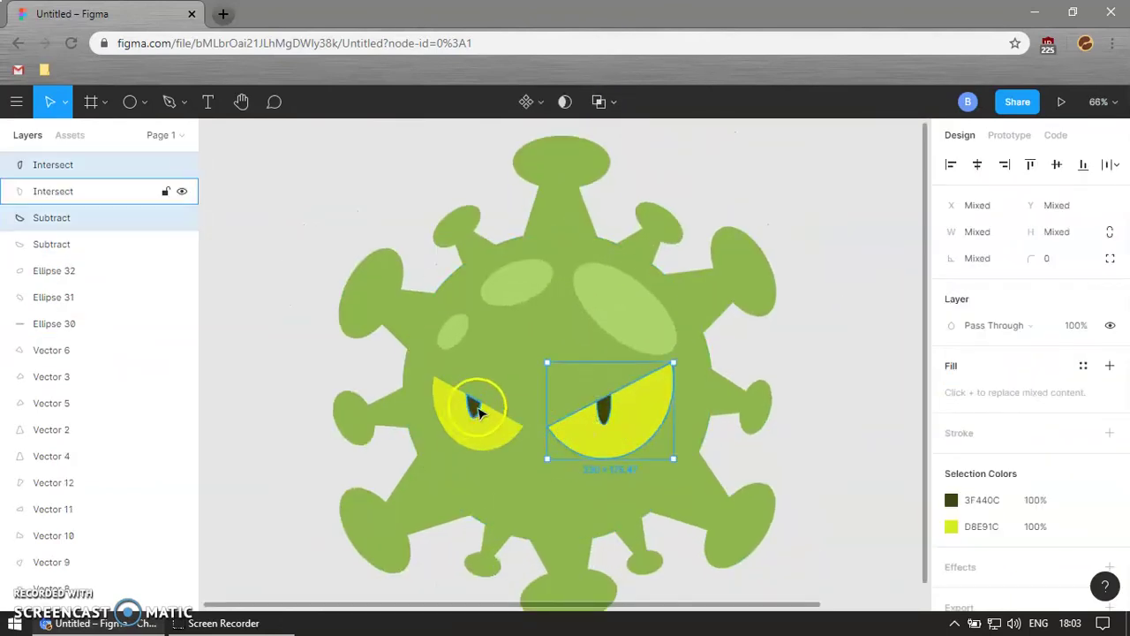
{"action": "left_click_drag", "start_coordinate": [674, 461], "coordinate": [596, 408]}
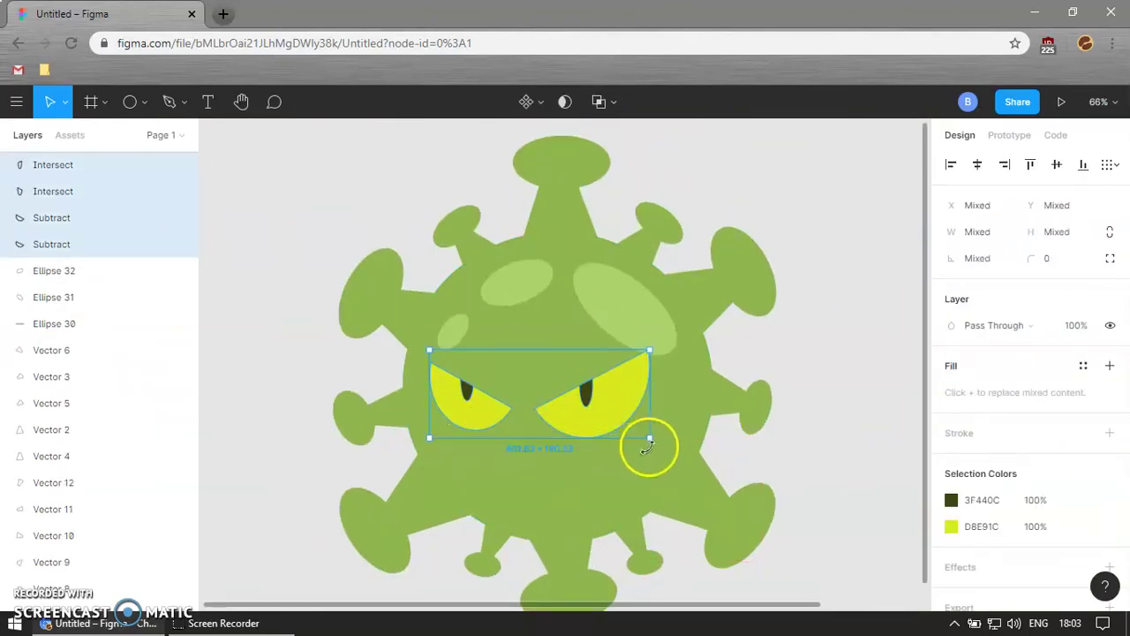
- Try a duplicated, rotated right eye as a mouth, then delete the trial shape
{"action": "left_click", "coordinate": [676, 366]}
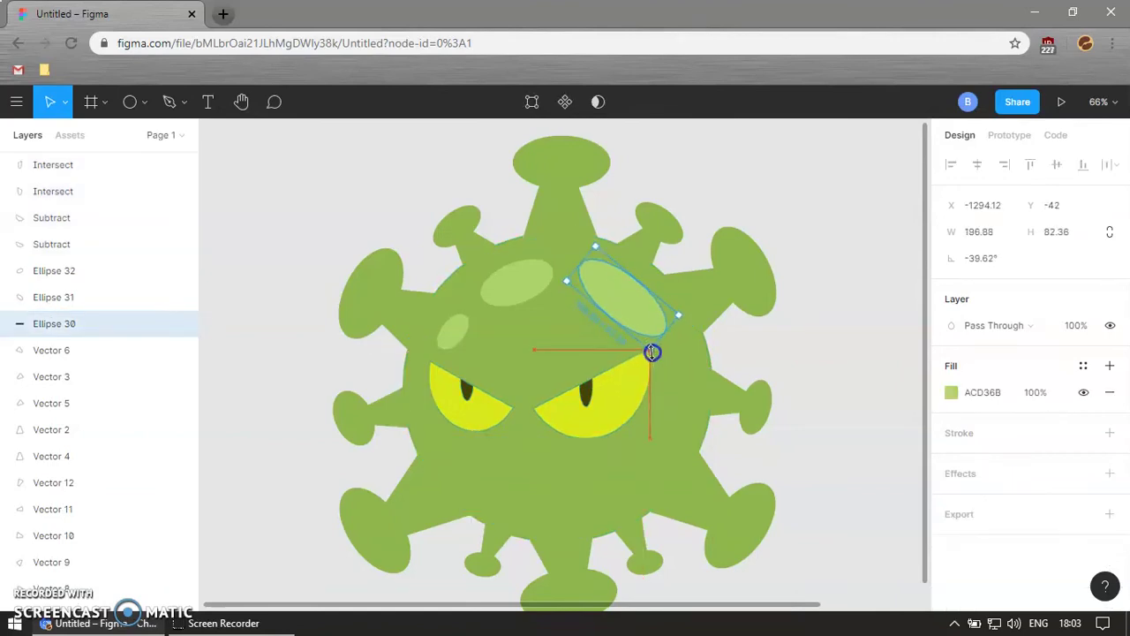
{"action": "scroll", "coordinate": [486, 525], "scroll_direction": "down", "scroll_amount": 2, "text": "ctrl"}
{"action": "scroll", "coordinate": [565, 404], "scroll_direction": "up", "scroll_amount": 2, "text": "ctrl"}
{"action": "left_click", "coordinate": [669, 392]}
{"action": "key", "text": "ctrl+d"}
{"action": "left_click_drag", "start_coordinate": [669, 391], "coordinate": [565, 450]}
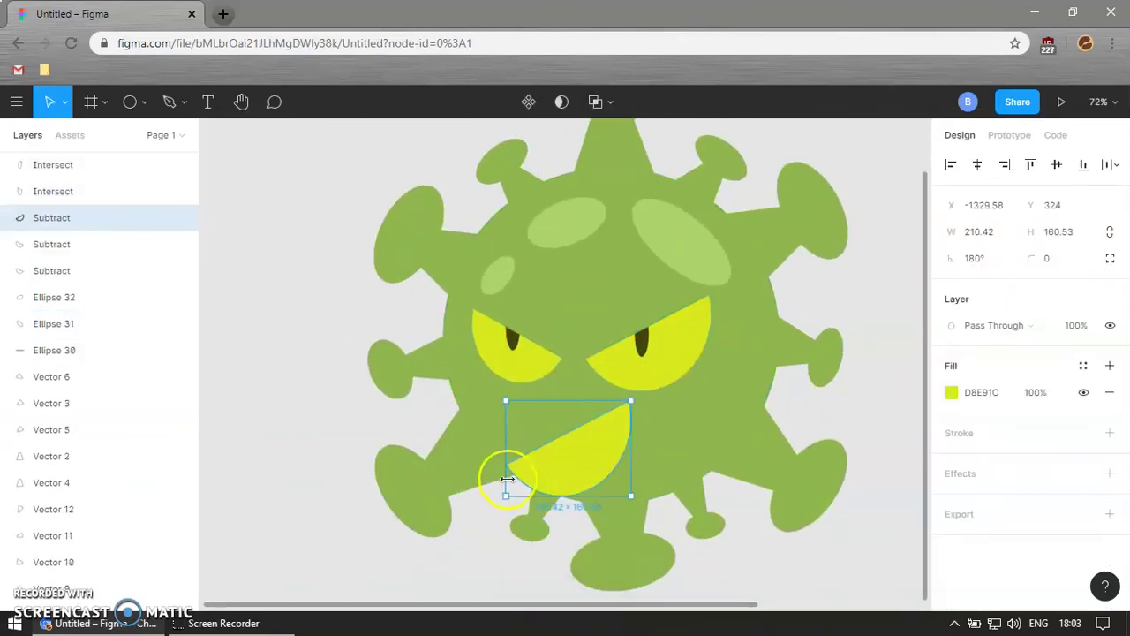
{"action": "mouse_move", "coordinate": [781, 464]}
{"action": "left_mouse_down"}
{"action": "mouse_move", "coordinate": [674, 498]}
{"action": "mouse_move", "coordinate": [701, 455]}
{"action": "left_mouse_up"}
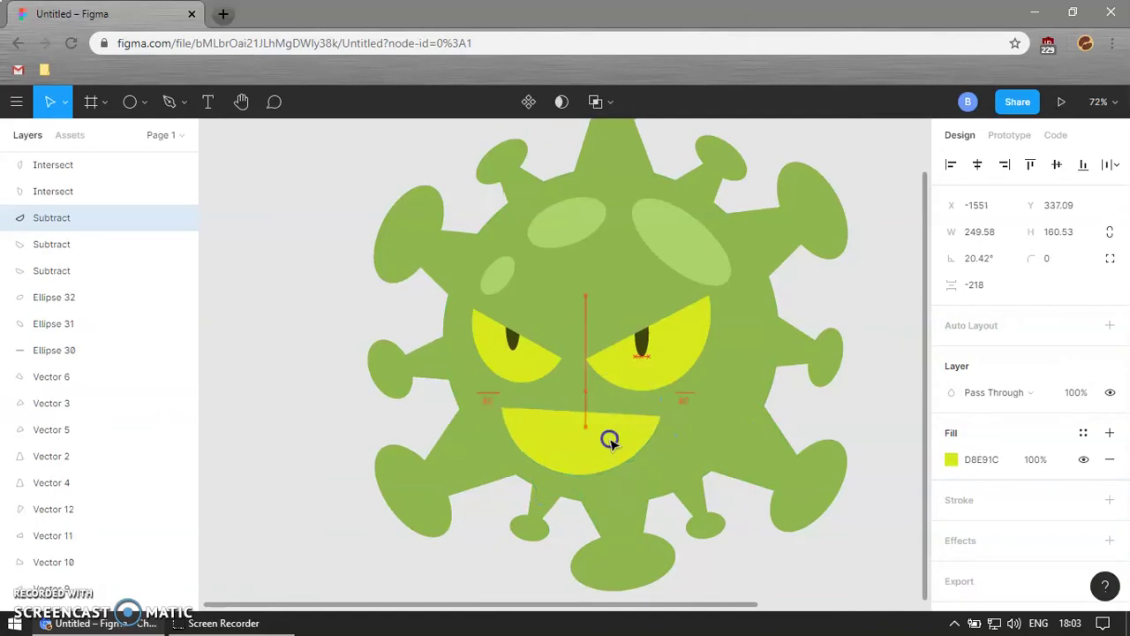
{"action": "scroll", "coordinate": [610, 440], "scroll_direction": "down", "scroll_amount": 2, "text": "ctrl"}
{"action": "key", "text": "Delete"}
- Subtract a wider ellipse from a circle to make a grey crescent mouth
{"action": "key", "text": "o"}
{"action": "mouse_move", "coordinate": [309, 337]}
{"action": "left_mouse_down"}
{"action": "mouse_move", "coordinate": [458, 472]}
{"action": "mouse_move", "coordinate": [461, 495]}
{"action": "left_mouse_up"}
{"action": "key", "text": "o"}
{"action": "left_click_drag", "start_coordinate": [278, 288], "coordinate": [500, 448]}
{"action": "key", "text": "i"}
{"action": "left_click", "coordinate": [904, 327]}
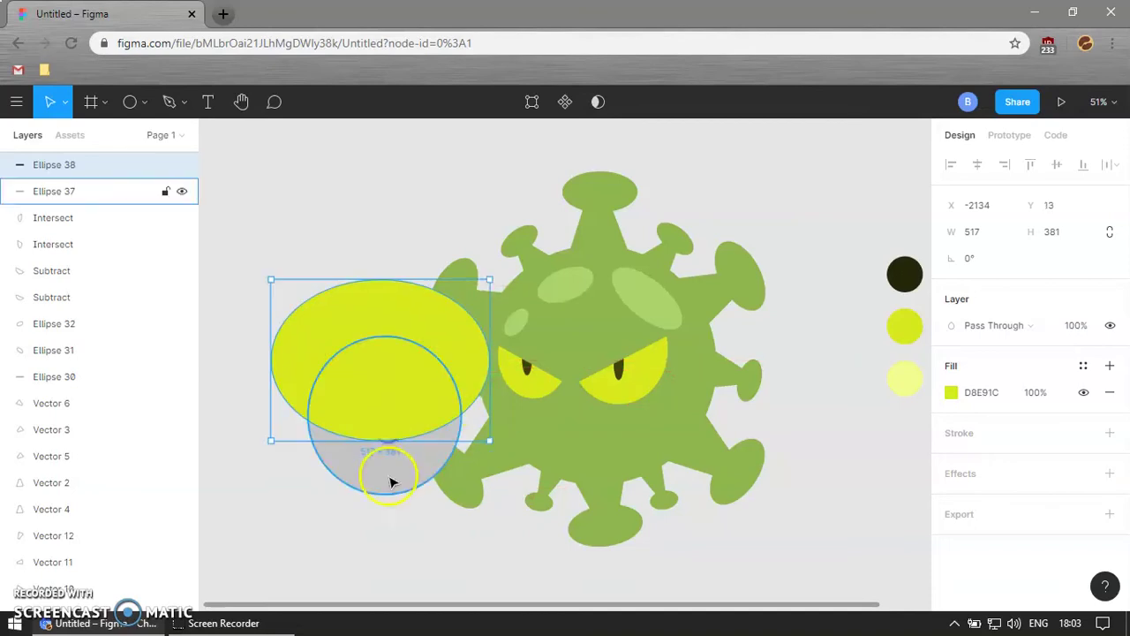
{"action": "left_click", "coordinate": [393, 482], "text": "shift"}
{"action": "left_click", "coordinate": [598, 101]}
{"action": "left_click", "coordinate": [618, 155]}
- Move the crescent onto the face and shrink it to fit below the eyes
{"action": "left_click_drag", "start_coordinate": [403, 472], "coordinate": [583, 459]}
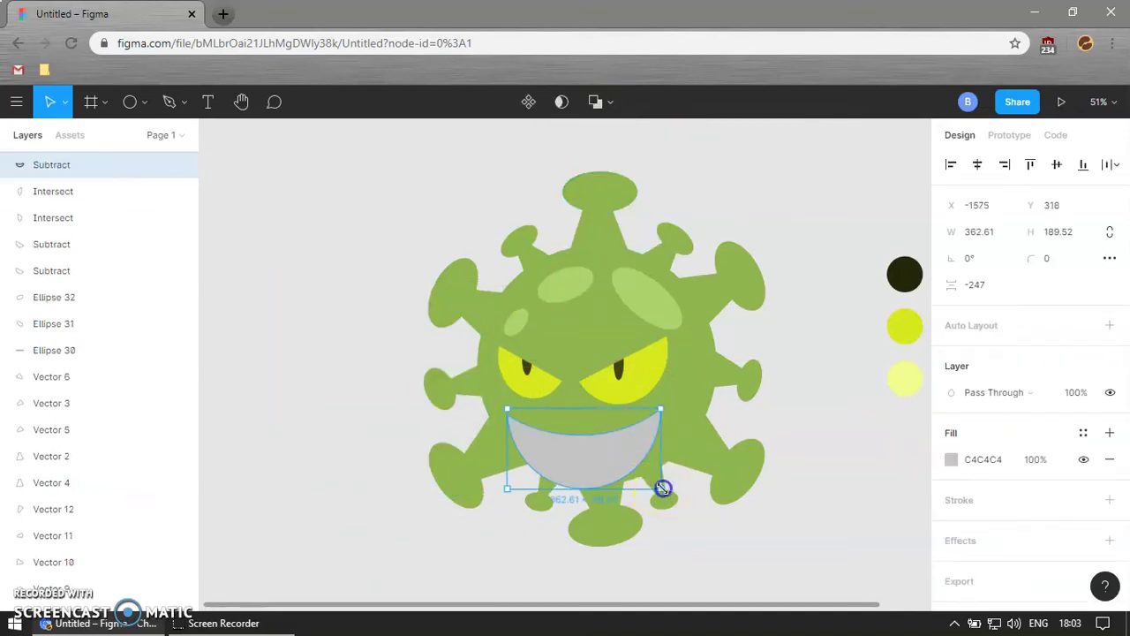
{"action": "scroll", "coordinate": [663, 488], "scroll_direction": "up", "scroll_amount": 5}
{"action": "left_click_drag", "start_coordinate": [664, 489], "coordinate": [657, 470]}
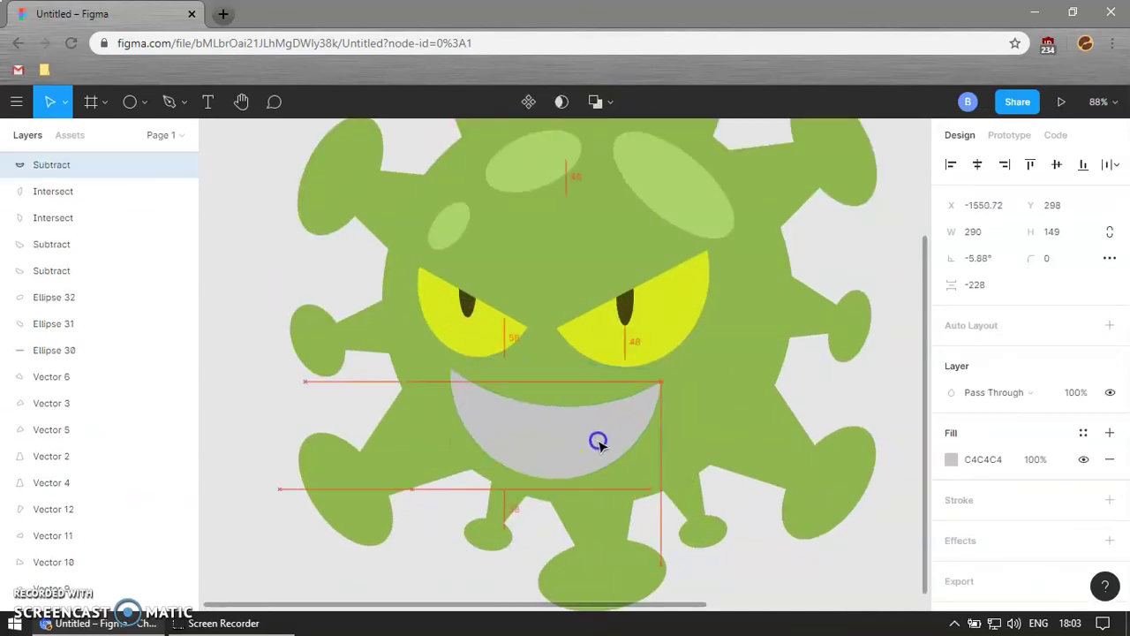
{"action": "left_click", "coordinate": [504, 358], "text": "shift"}
{"action": "left_click", "coordinate": [620, 314]}
{"action": "left_click", "coordinate": [680, 323], "text": "shift"}
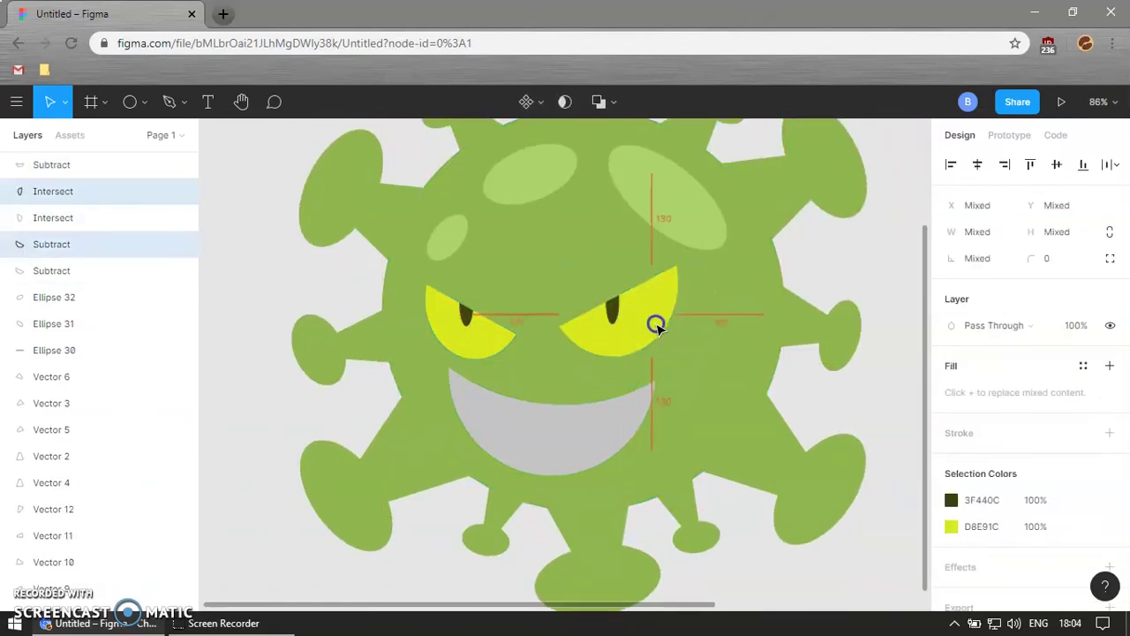
{"action": "left_click", "coordinate": [642, 480]}
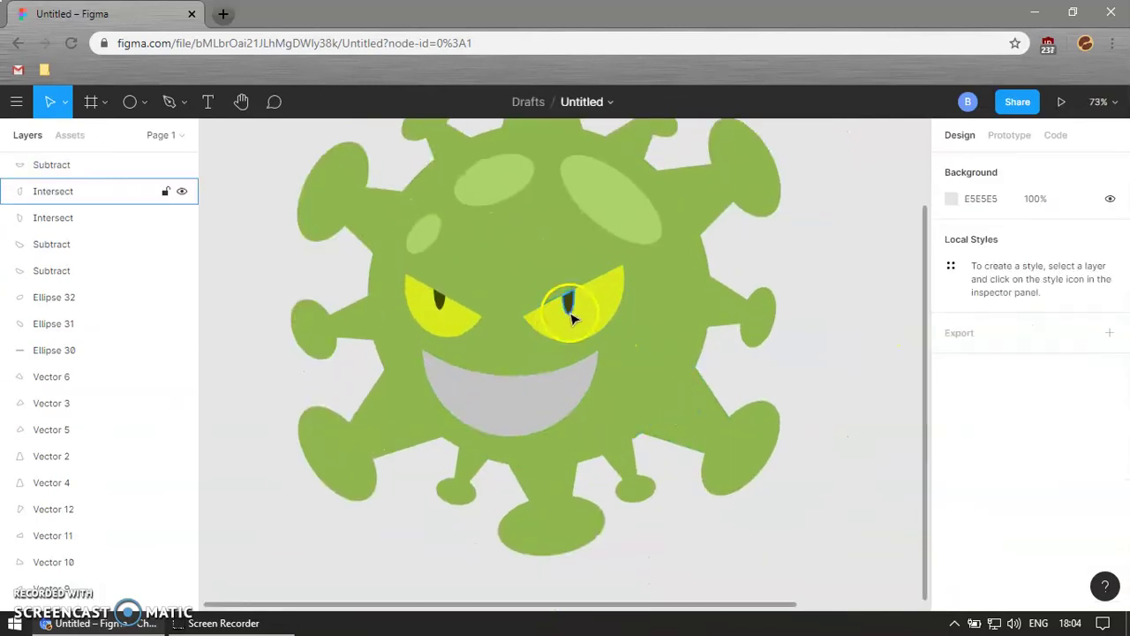
- Resize the left eye and its pupil to match the right eye
{"action": "left_click", "coordinate": [442, 309]}
{"action": "left_click", "coordinate": [612, 290], "text": "shift"}
{"action": "left_click", "coordinate": [445, 321]}
{"action": "left_click", "coordinate": [480, 328], "text": "shift"}
{"action": "left_click_drag", "start_coordinate": [482, 329], "coordinate": [489, 335]}
{"action": "left_click", "coordinate": [599, 387]}
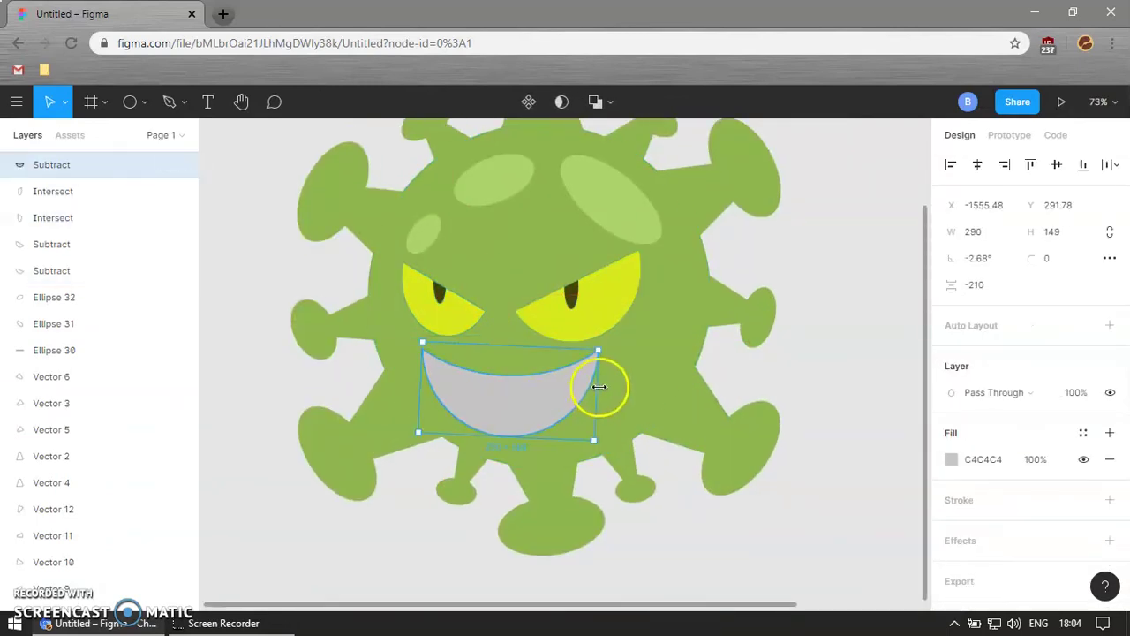
{"action": "left_click", "coordinate": [464, 444]}
{"action": "scroll", "coordinate": [472, 366], "scroll_direction": "up", "scroll_amount": 5}
- Copy the right pupil as a fang at the mouth's left edge, in front of the mouth
{"action": "scroll", "coordinate": [566, 297], "scroll_direction": "down", "scroll_amount": 3}
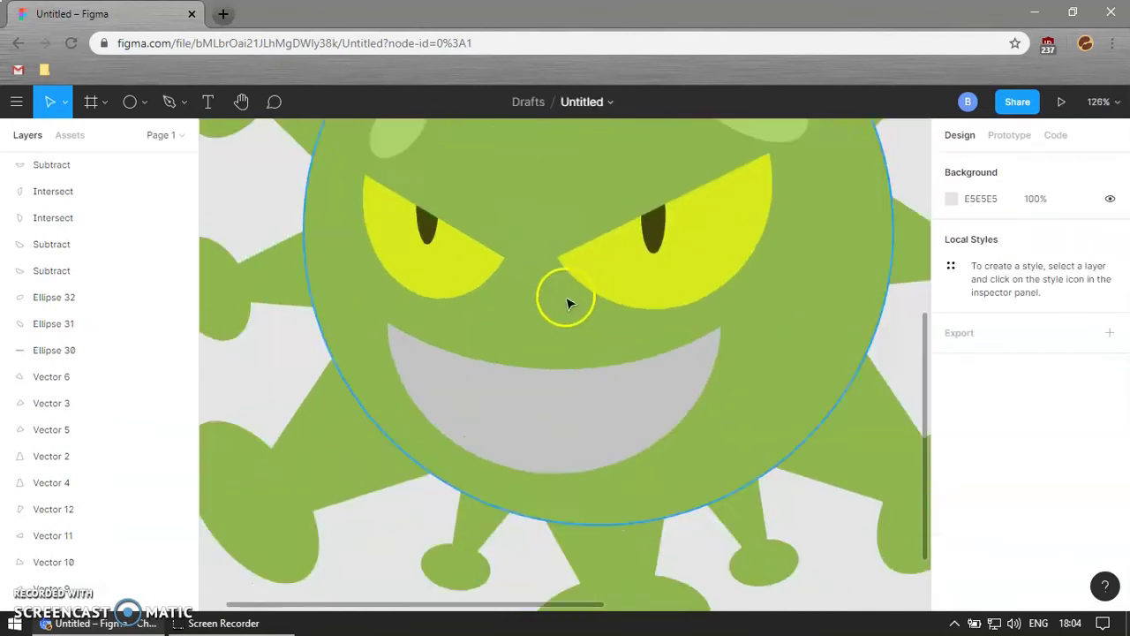
{"action": "left_click", "coordinate": [655, 237]}
{"action": "key", "text": "ctrl+d"}
{"action": "mouse_move", "coordinate": [656, 237]}
{"action": "left_mouse_down"}
{"action": "mouse_move", "coordinate": [458, 358]}
{"action": "mouse_move", "coordinate": [261, 517]}
{"action": "left_mouse_up"}
{"action": "right_click", "coordinate": [460, 353]}
{"action": "left_click", "coordinate": [517, 197]}
{"action": "scroll", "coordinate": [460, 365], "scroll_direction": "up", "scroll_amount": 2}
- Add more fangs, flipping two vertically to rise from the mouth's lower edge
{"action": "key", "text": "ctrl+d"}
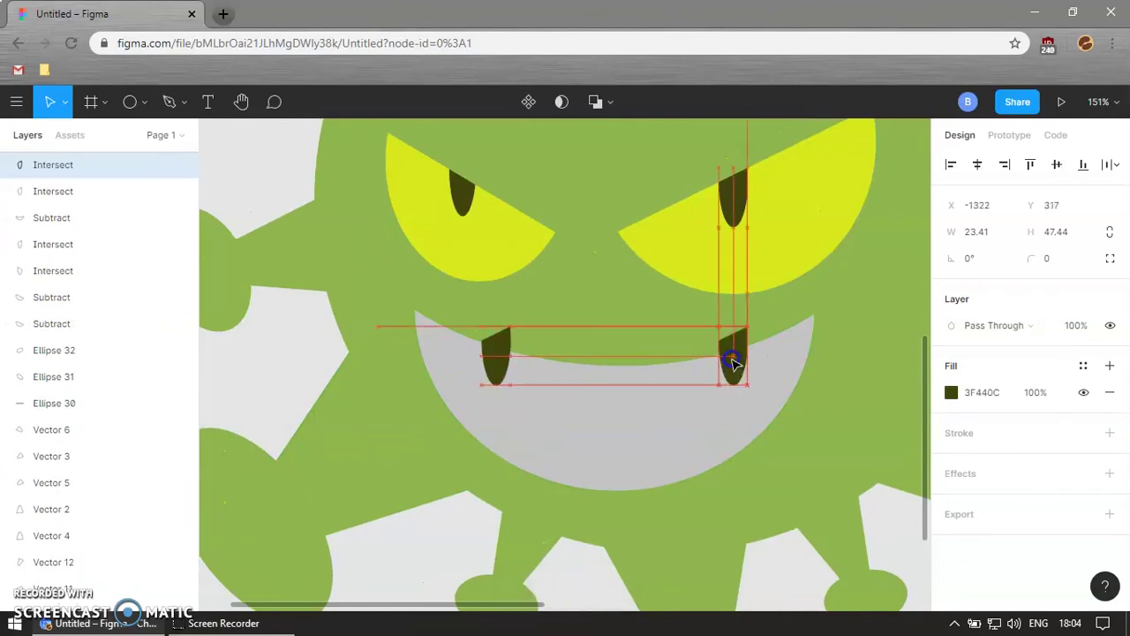
{"action": "key", "text": "ctrl+d"}
{"action": "left_click_drag", "start_coordinate": [492, 372], "coordinate": [545, 431]}
{"action": "right_click", "coordinate": [544, 431]}
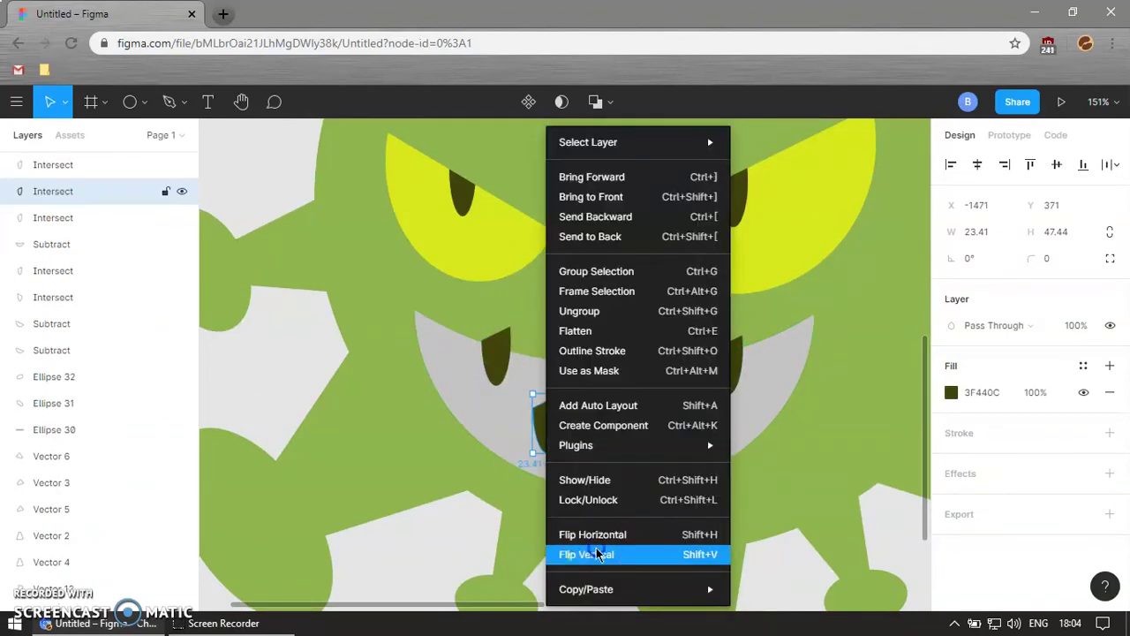
{"action": "left_click", "coordinate": [593, 552]}
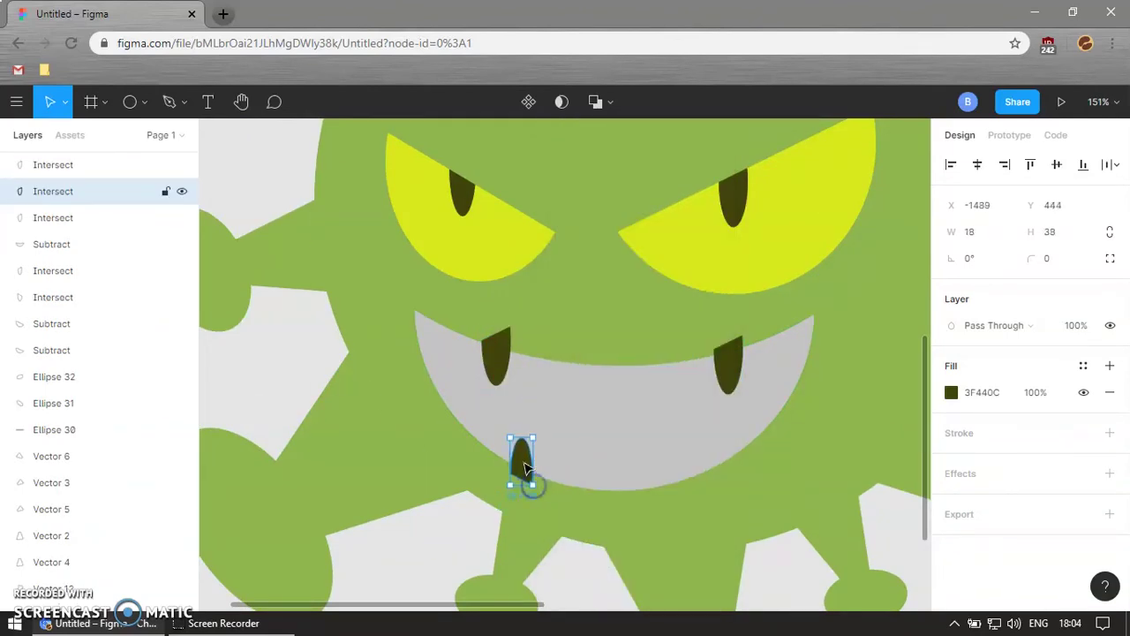
{"action": "key", "text": "ctrl+d"}
{"action": "scroll", "coordinate": [524, 468], "scroll_direction": "down", "scroll_amount": 1}
{"action": "left_click_drag", "start_coordinate": [619, 425], "coordinate": [649, 411]}
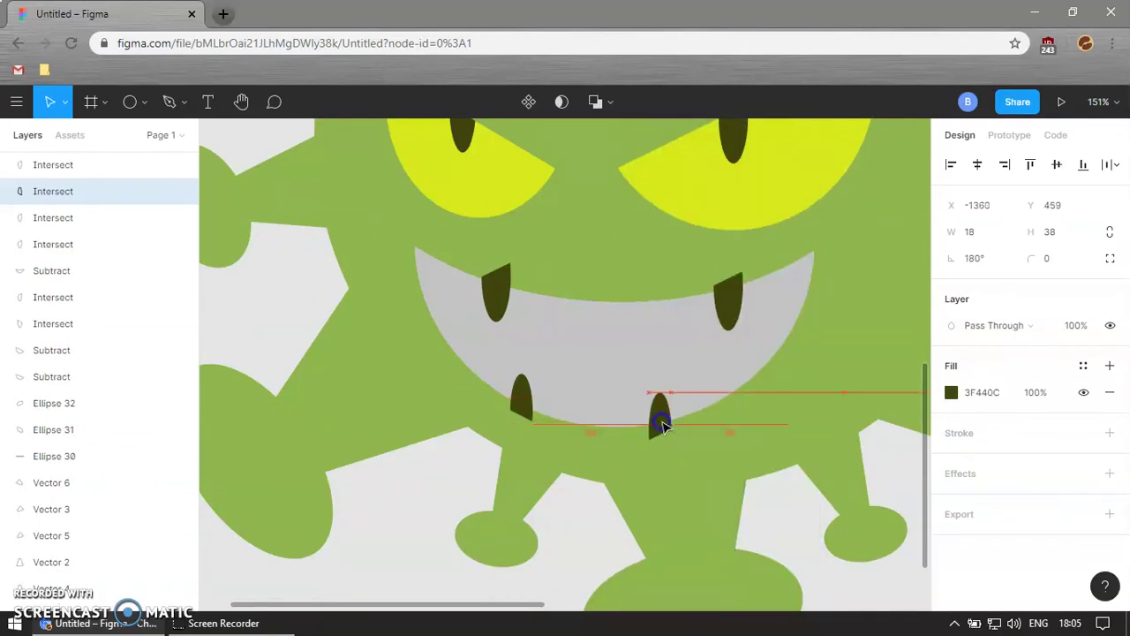
- Union the four fangs into a single shape
{"action": "scroll", "coordinate": [530, 461], "scroll_direction": "down", "scroll_amount": 5}
{"action": "left_click", "coordinate": [623, 378]}
{"action": "left_click", "coordinate": [581, 452], "text": "shift"}
{"action": "left_click", "coordinate": [457, 371], "text": "shift"}
{"action": "left_click", "coordinate": [474, 447], "text": "shift"}
{"action": "left_click", "coordinate": [614, 102]}
{"action": "left_click", "coordinate": [593, 139]}
- Subtract the merged fangs from the grey mouth shape
{"action": "left_click", "coordinate": [580, 371], "text": "shift"}
{"action": "right_click", "coordinate": [530, 388]}
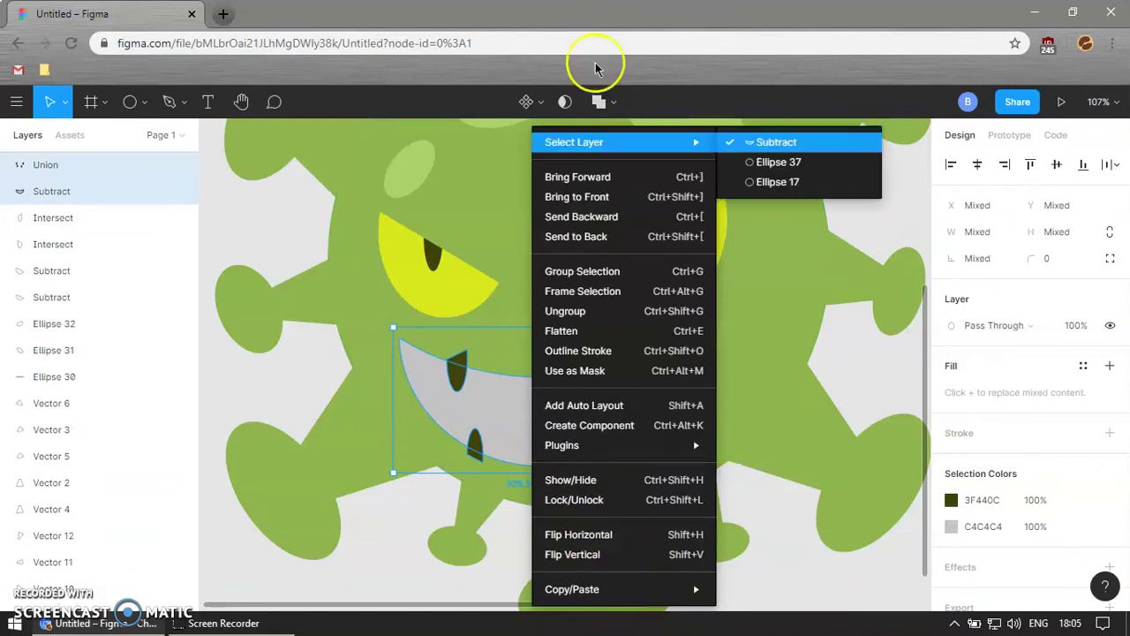
{"action": "left_click", "coordinate": [616, 101]}
{"action": "left_click", "coordinate": [599, 158]}
{"action": "scroll", "coordinate": [521, 353], "scroll_direction": "down", "scroll_amount": 5}
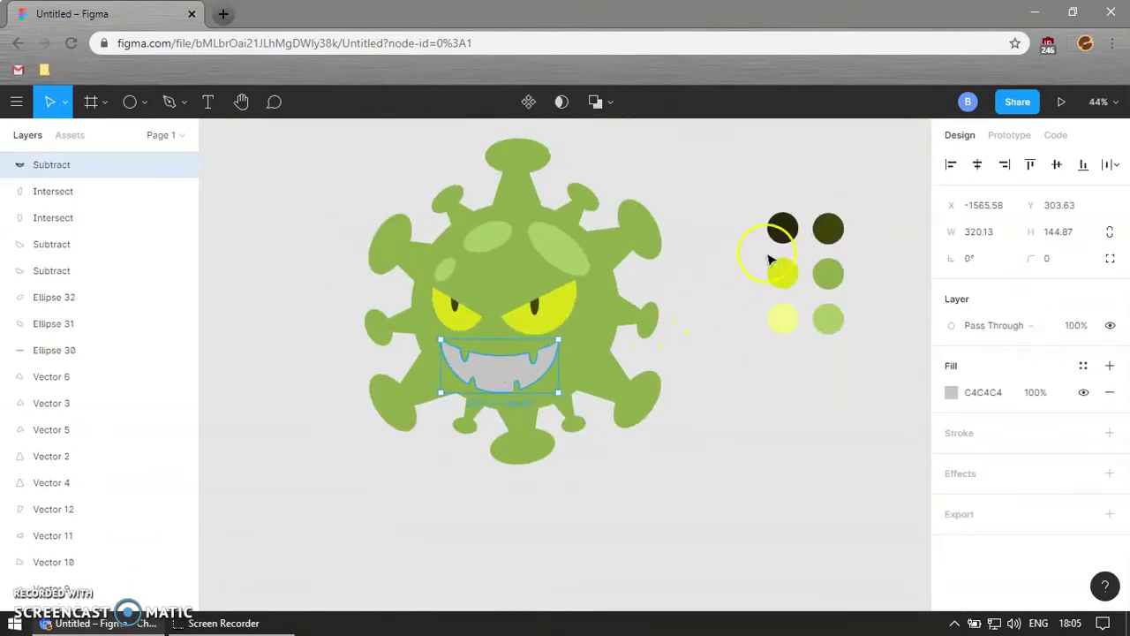
- Colour the mouth dark olive using the eyedropper on the swatch
{"action": "key", "text": "i"}
{"action": "key", "text": "Escape"}
{"action": "key", "text": "i"}
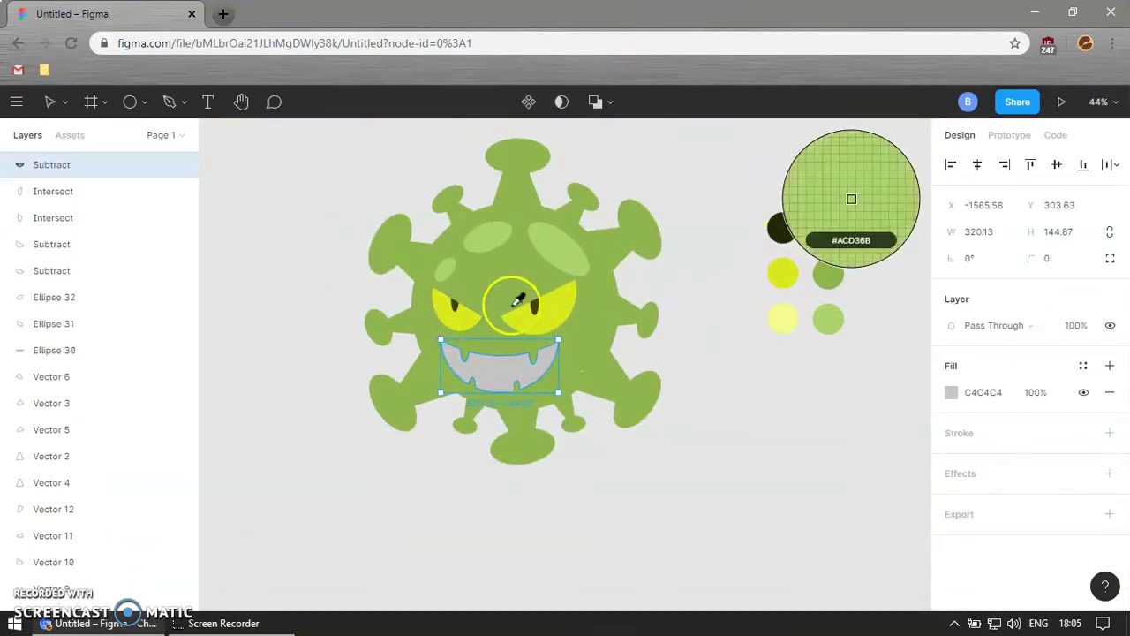
{"action": "left_click", "coordinate": [534, 306]}
{"action": "left_click", "coordinate": [615, 466]}
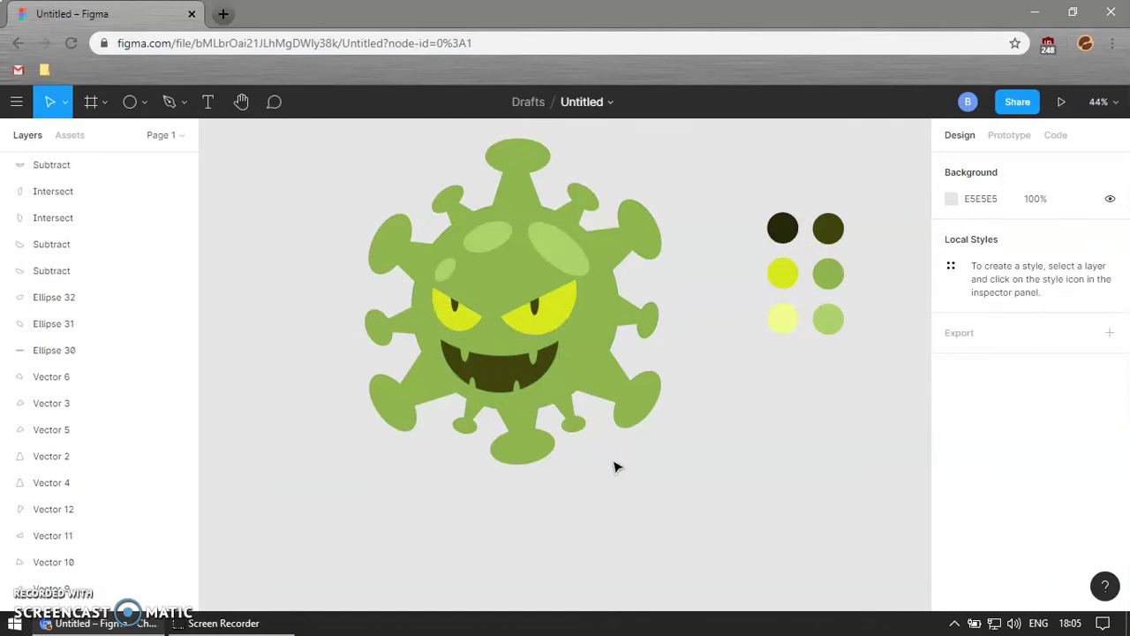
{"action": "left_click", "coordinate": [626, 428]}
{"action": "key", "text": "Escape"}
- Draw a 50%-opacity circle over the lower mouth and subtract it from the mouth
{"action": "key", "text": "o"}
{"action": "left_click_drag", "start_coordinate": [479, 365], "coordinate": [589, 459]}
{"action": "type", "text": "50"}
{"action": "key", "text": "Return"}
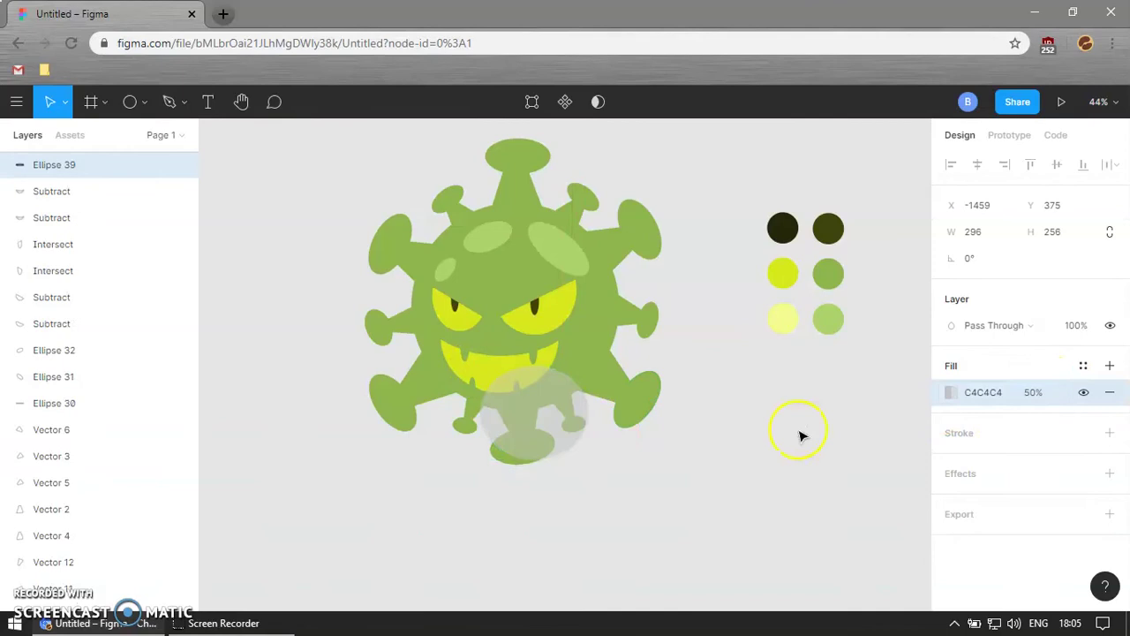
{"action": "scroll", "coordinate": [474, 443], "scroll_direction": "up", "scroll_amount": 3}
{"action": "left_click_drag", "start_coordinate": [580, 356], "coordinate": [557, 360]}
{"action": "left_click", "coordinate": [482, 280], "text": "shift"}
{"action": "left_click", "coordinate": [606, 102]}
{"action": "left_click", "coordinate": [583, 159]}
{"action": "scroll", "coordinate": [522, 370], "scroll_direction": "down", "scroll_amount": 3}
- Recolour the teeth and inner mouth from the colour swatches
{"action": "left_click", "coordinate": [555, 391]}
{"action": "key", "text": "Escape"}
{"action": "left_click", "coordinate": [534, 337]}
{"action": "left_click", "coordinate": [616, 391]}
{"action": "left_click", "coordinate": [741, 298]}
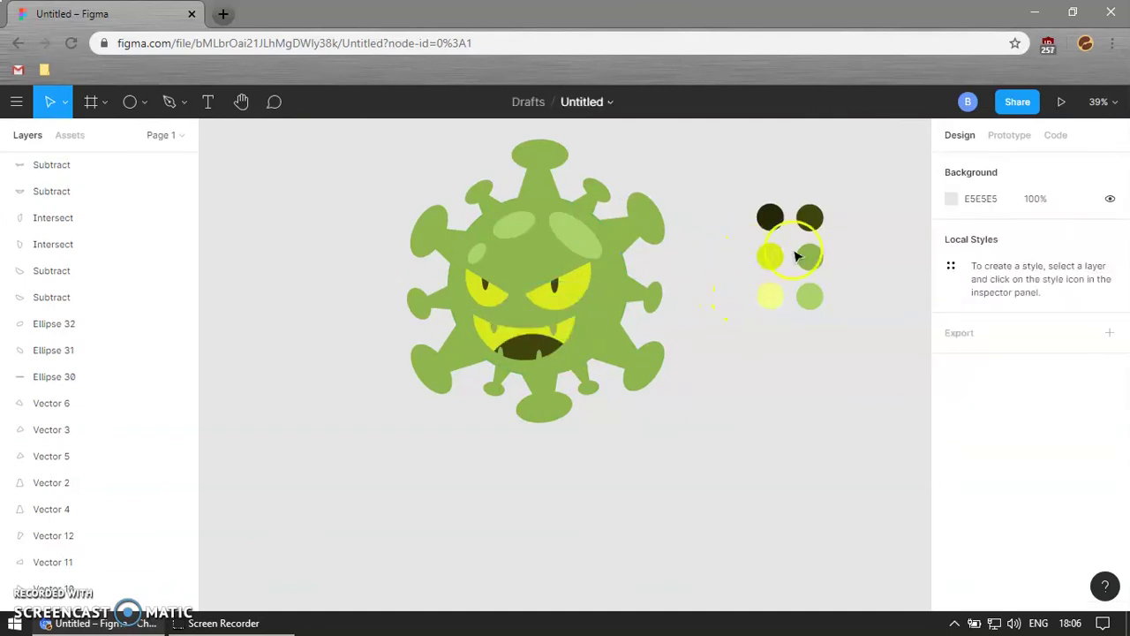
{"action": "left_click", "coordinate": [571, 334]}
{"action": "key", "text": "i"}
{"action": "left_click", "coordinate": [810, 218]}
{"action": "left_click", "coordinate": [525, 349]}
{"action": "left_click", "coordinate": [770, 218]}
{"action": "scroll", "coordinate": [551, 385], "scroll_direction": "down", "scroll_amount": 2}
{"action": "scroll", "coordinate": [558, 335], "scroll_direction": "down", "scroll_amount": 2, "text": "ctrl"}
{"action": "scroll", "coordinate": [517, 244], "scroll_direction": "up", "scroll_amount": 5, "text": "ctrl"}
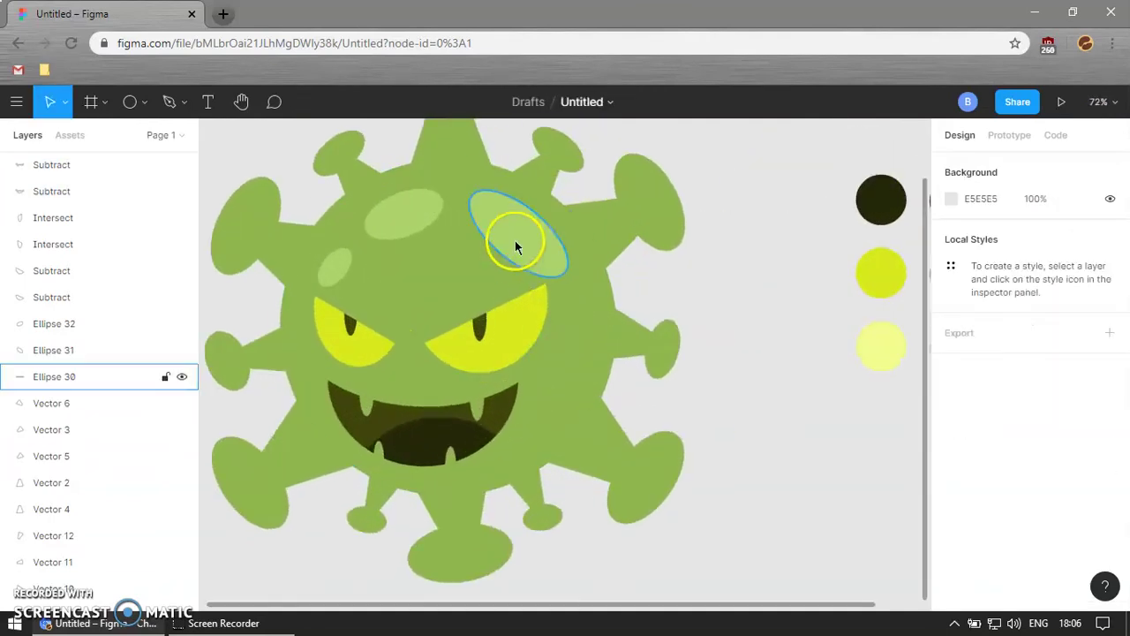
- Shift the small upper-left highlight spot on the body up and right
{"action": "left_click", "coordinate": [518, 245]}
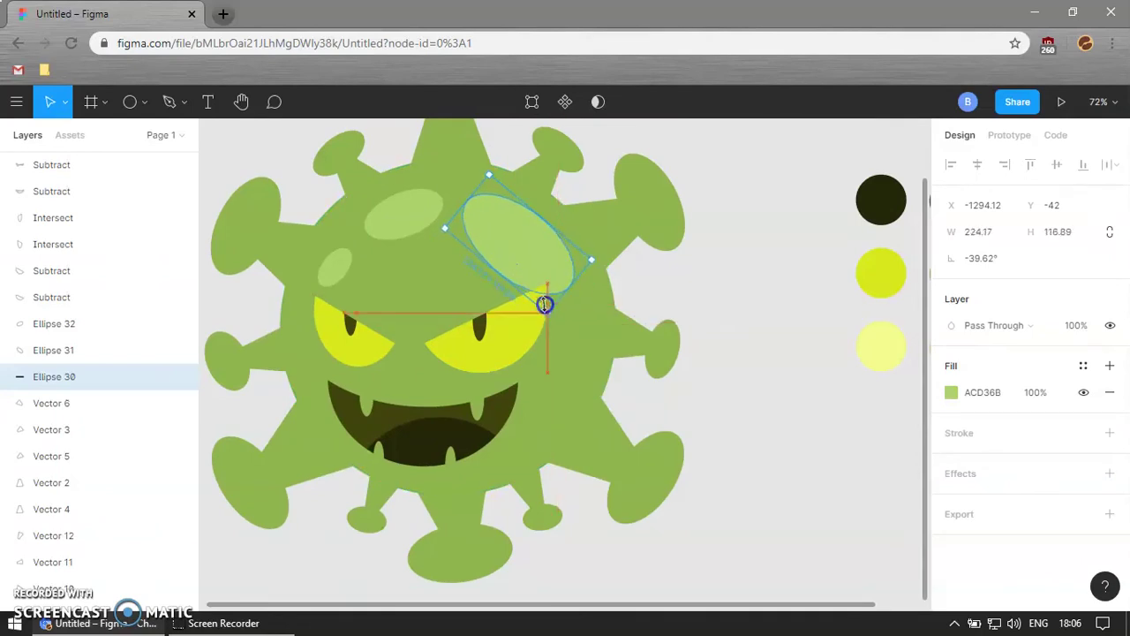
{"action": "left_click", "coordinate": [457, 245]}
{"action": "left_click_drag", "start_coordinate": [361, 247], "coordinate": [331, 275]}
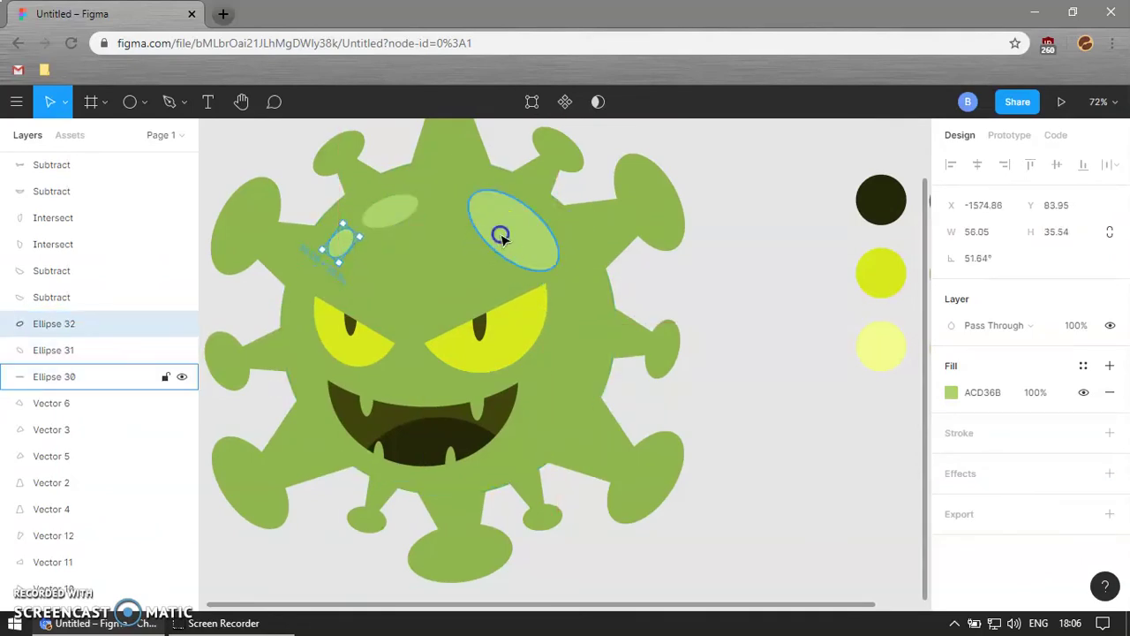
{"action": "left_click", "coordinate": [501, 237]}
{"action": "scroll", "coordinate": [548, 265], "scroll_direction": "down", "scroll_amount": 3, "text": "ctrl"}
{"action": "scroll", "coordinate": [583, 353], "scroll_direction": "down", "scroll_amount": 3, "text": "ctrl"}
{"action": "left_click", "coordinate": [616, 428]}
{"action": "scroll", "coordinate": [519, 316], "scroll_direction": "up", "scroll_amount": 3, "text": "ctrl"}
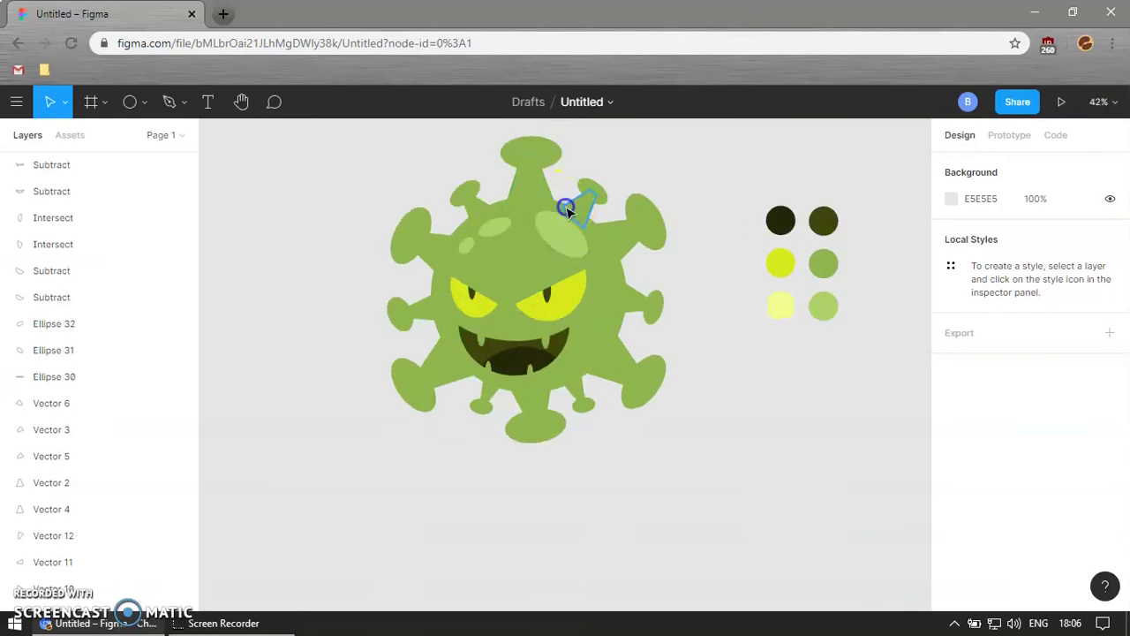
{"action": "left_click", "coordinate": [570, 212]}
{"action": "left_click", "coordinate": [737, 422]}
- Union a copy of the virus into a pale-yellow (F4FD8E) silhouette
{"action": "scroll", "coordinate": [658, 367], "scroll_direction": "down", "scroll_amount": 3, "text": "ctrl"}
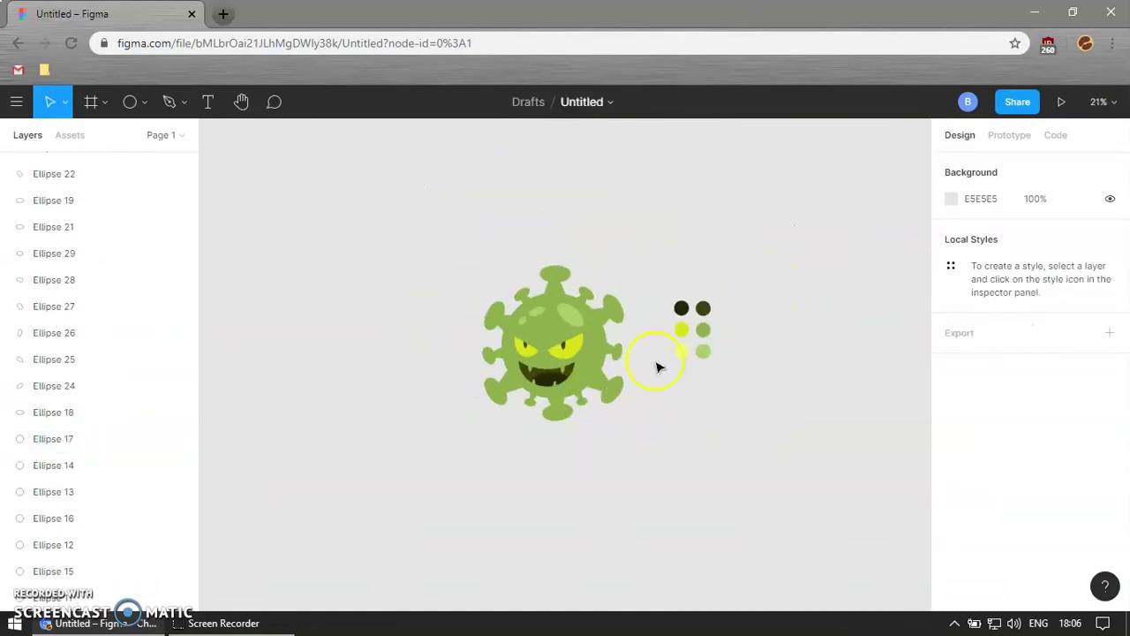
{"action": "left_click_drag", "start_coordinate": [661, 230], "coordinate": [437, 457]}
{"action": "key", "text": "ctrl+d"}
{"action": "left_click_drag", "start_coordinate": [565, 341], "coordinate": [396, 341]}
{"action": "left_click", "coordinate": [603, 102]}
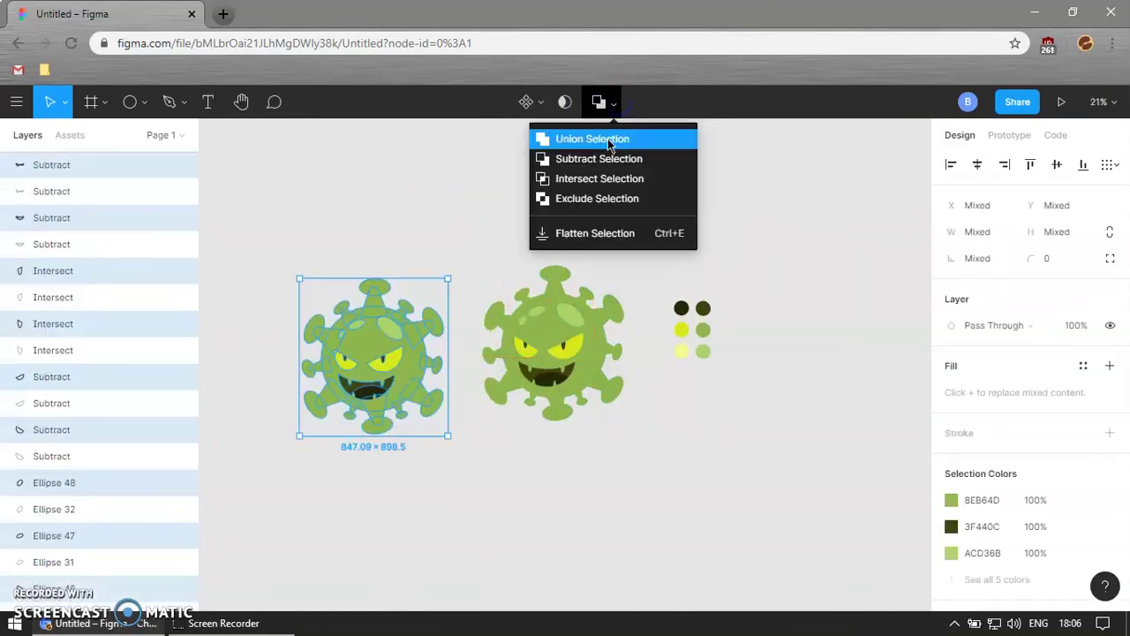
{"action": "left_click", "coordinate": [545, 139]}
{"action": "key", "text": "i"}
{"action": "left_click", "coordinate": [691, 350]}
{"action": "left_click", "coordinate": [641, 461]}
- Draw a dark square background and send it to the back
{"action": "key", "text": "r"}
{"action": "left_click_drag", "start_coordinate": [361, 202], "coordinate": [661, 469]}
{"action": "key", "text": "i"}
{"action": "left_click", "coordinate": [681, 308]}
{"action": "right_click", "coordinate": [596, 308]}
{"action": "left_click", "coordinate": [611, 254]}
- Give the yellow silhouette a Layer Blur of 100
{"action": "left_click", "coordinate": [403, 397]}
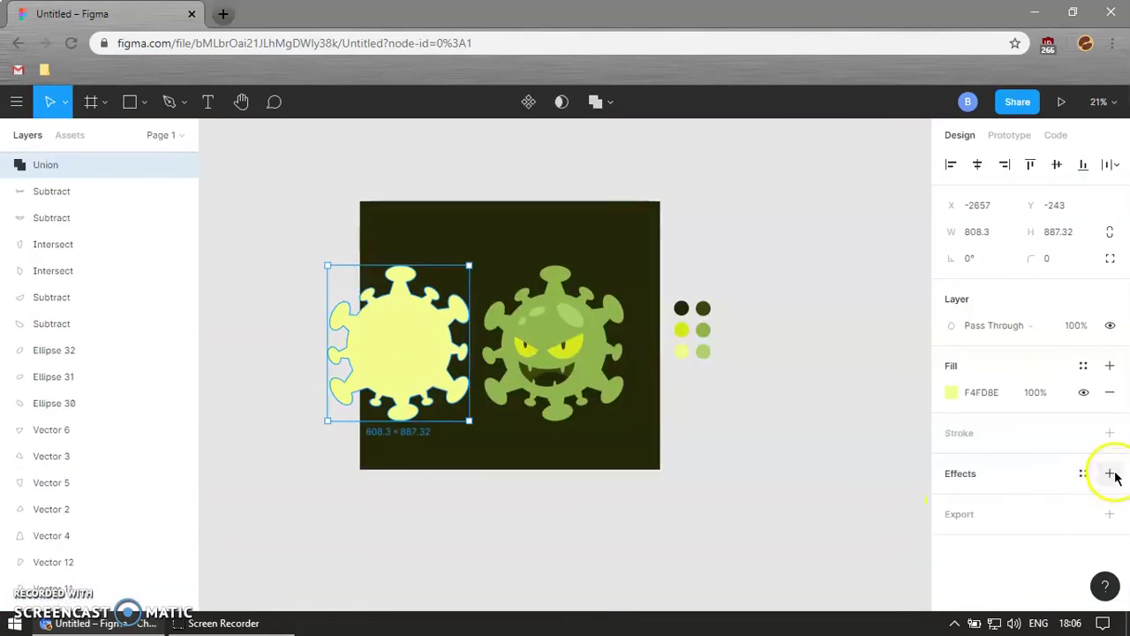
{"action": "left_click", "coordinate": [952, 502]}
{"action": "left_click", "coordinate": [1016, 500]}
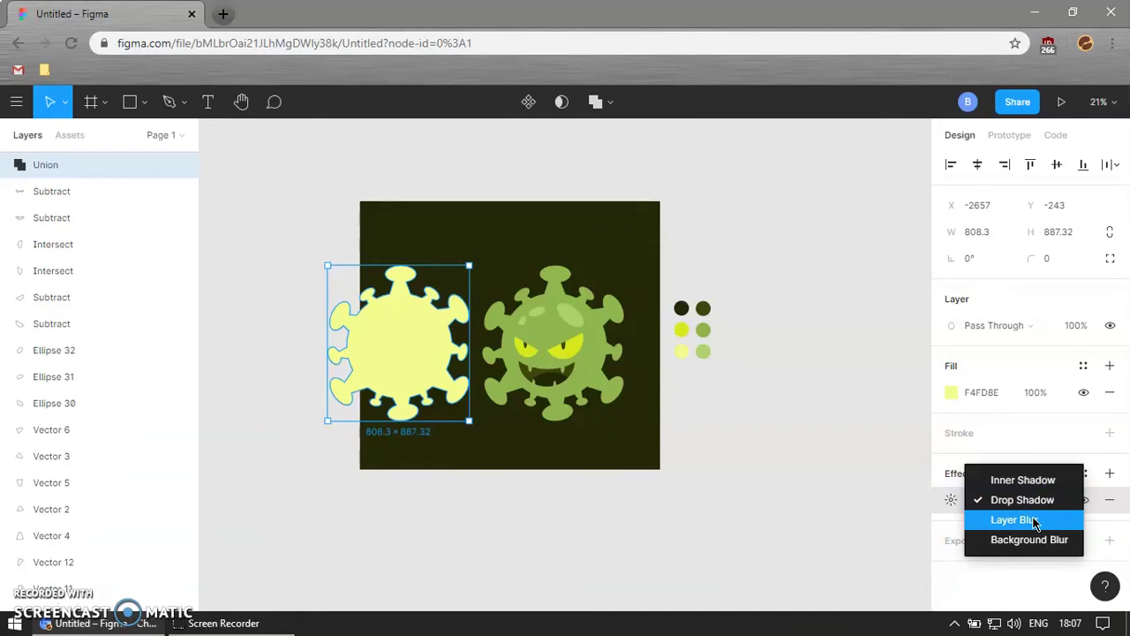
{"action": "left_click", "coordinate": [1028, 540]}
{"action": "left_click", "coordinate": [951, 500]}
{"action": "left_click", "coordinate": [1015, 500]}
{"action": "left_click", "coordinate": [990, 483]}
{"action": "left_click", "coordinate": [951, 500]}
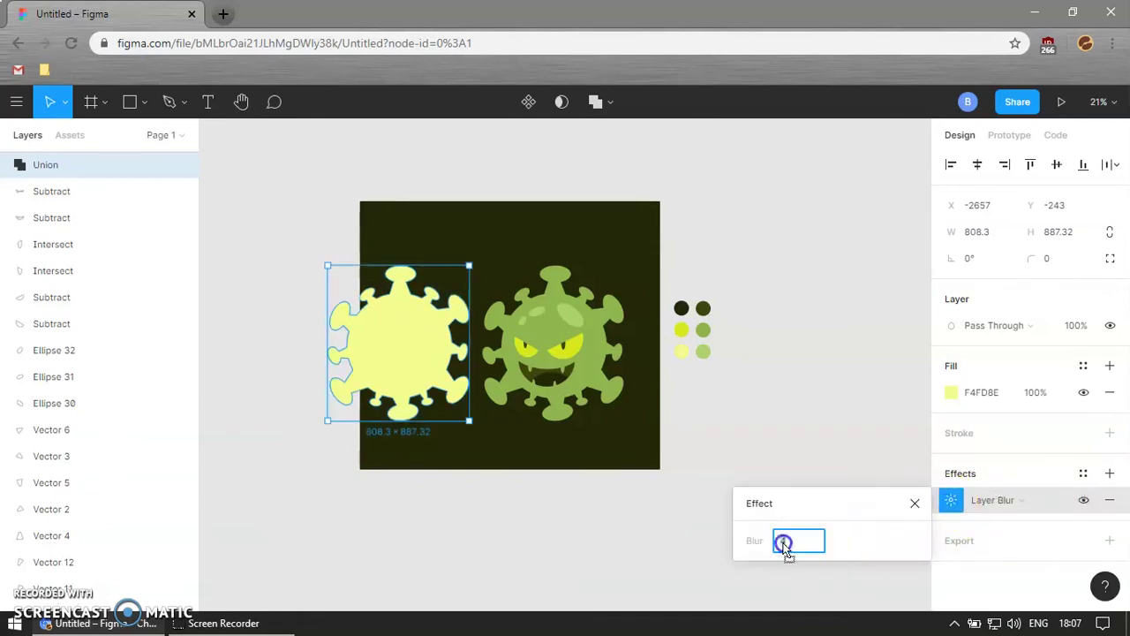
{"action": "left_click", "coordinate": [618, 514]}
- Move the blurred glow behind the virus and set its fill opacity to 50%
{"action": "mouse_move", "coordinate": [405, 372]}
{"action": "left_mouse_down"}
{"action": "mouse_move", "coordinate": [517, 371]}
{"action": "mouse_move", "coordinate": [479, 383]}
{"action": "mouse_move", "coordinate": [499, 386]}
{"action": "left_mouse_up"}
{"action": "right_click", "coordinate": [517, 371]}
{"action": "left_click", "coordinate": [575, 235]}
{"action": "right_click", "coordinate": [457, 248]}
{"action": "left_click", "coordinate": [515, 255]}
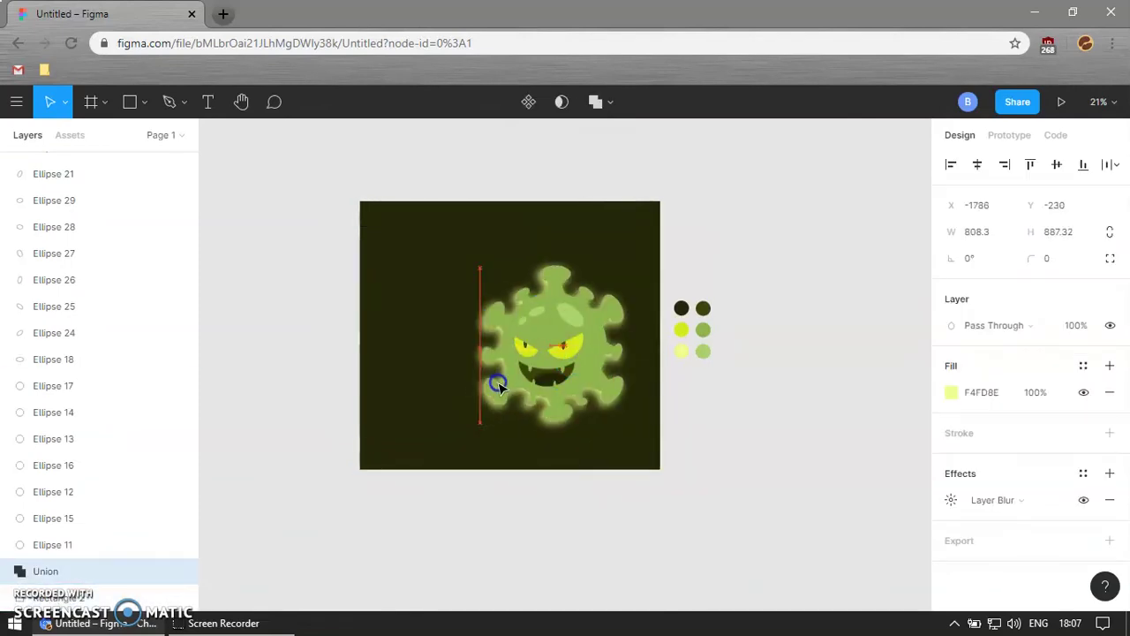
{"action": "left_click", "coordinate": [951, 500]}
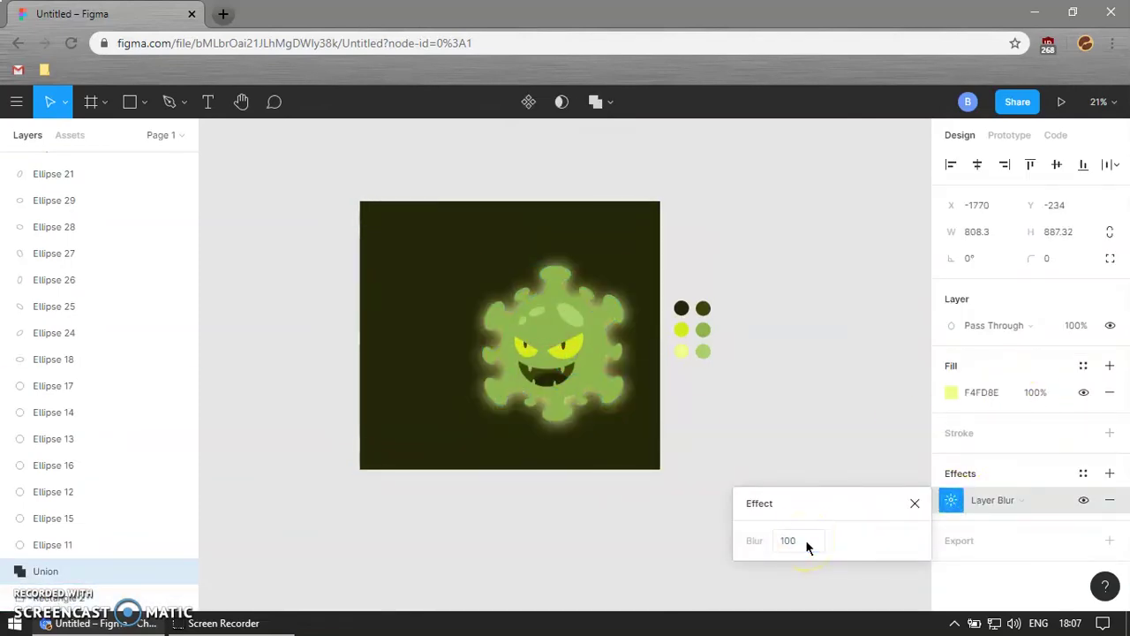
{"action": "scroll", "coordinate": [606, 442], "scroll_direction": "up", "scroll_amount": 5}
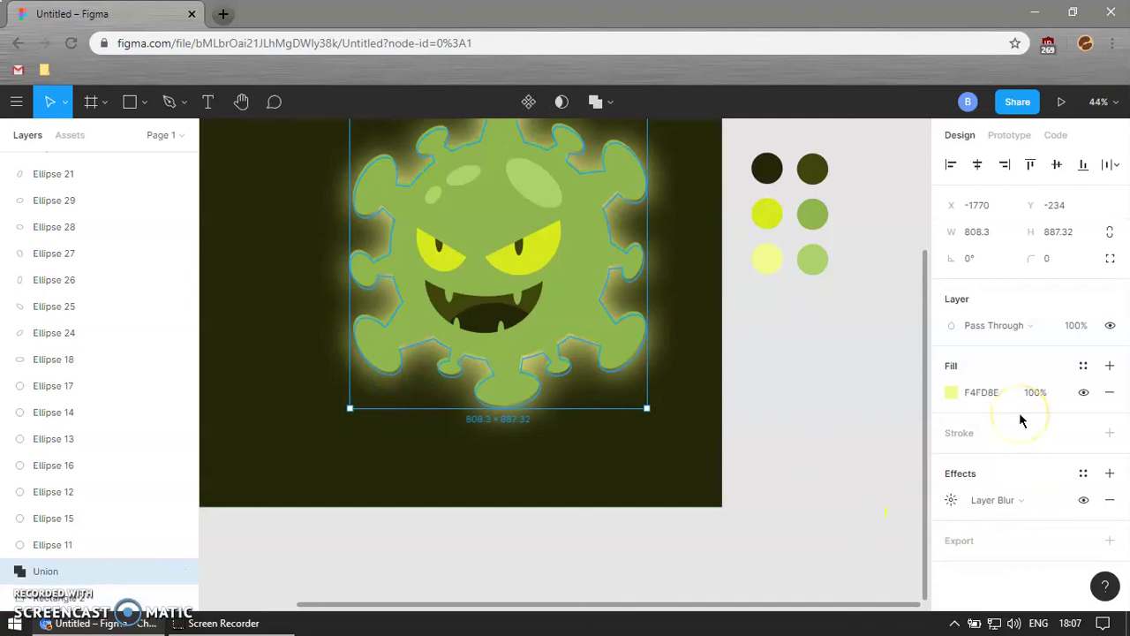
{"action": "left_click", "coordinate": [1032, 393]}
{"action": "type", "text": "50"}
{"action": "key", "text": "Return"}
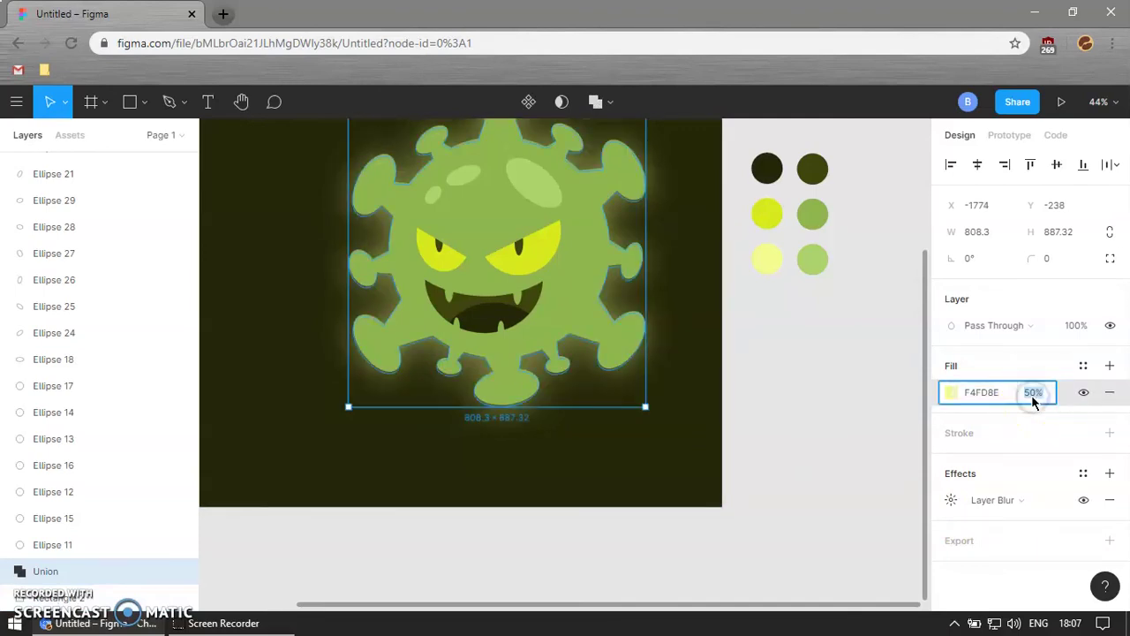
{"action": "scroll", "coordinate": [671, 389], "scroll_direction": "down", "scroll_amount": 3}
- Enlarge the six colour swatches proportionally
{"action": "left_click_drag", "start_coordinate": [787, 262], "coordinate": [715, 318]}
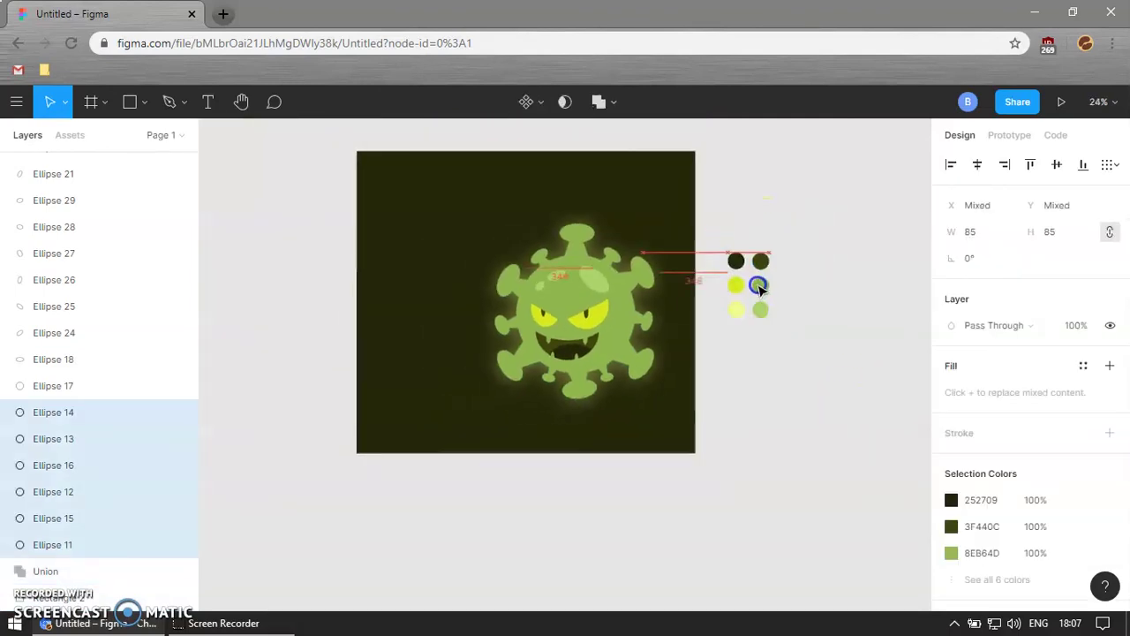
{"action": "left_click_drag", "start_coordinate": [803, 328], "coordinate": [839, 387]}
{"action": "left_click", "coordinate": [434, 353]}
- Set the dark background square's width to 1600 and group the virus parts
{"action": "left_click", "coordinate": [984, 232]}
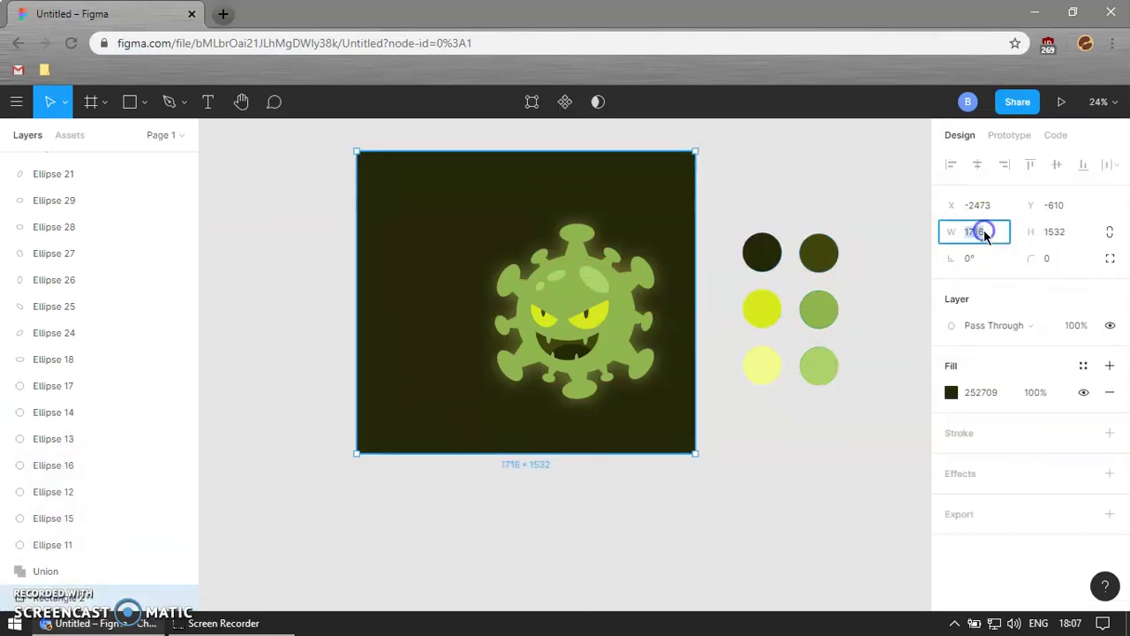
{"action": "key", "text": "Return"}
{"action": "mouse_move", "coordinate": [433, 538]}
{"action": "left_mouse_down"}
{"action": "mouse_move", "coordinate": [618, 285]}
{"action": "mouse_move", "coordinate": [550, 298]}
{"action": "left_mouse_up"}
{"action": "key", "text": "ctrl+g"}
{"action": "left_click", "coordinate": [609, 102]}
{"action": "key", "text": "Escape"}
- Centre the virus group horizontally and vertically on the background square
{"action": "left_click", "coordinate": [630, 222], "text": "shift"}
{"action": "left_click", "coordinate": [978, 164]}
{"action": "left_click", "coordinate": [1057, 164]}
{"action": "left_click", "coordinate": [498, 502]}
{"action": "scroll", "coordinate": [498, 502], "scroll_direction": "up", "scroll_amount": 2}
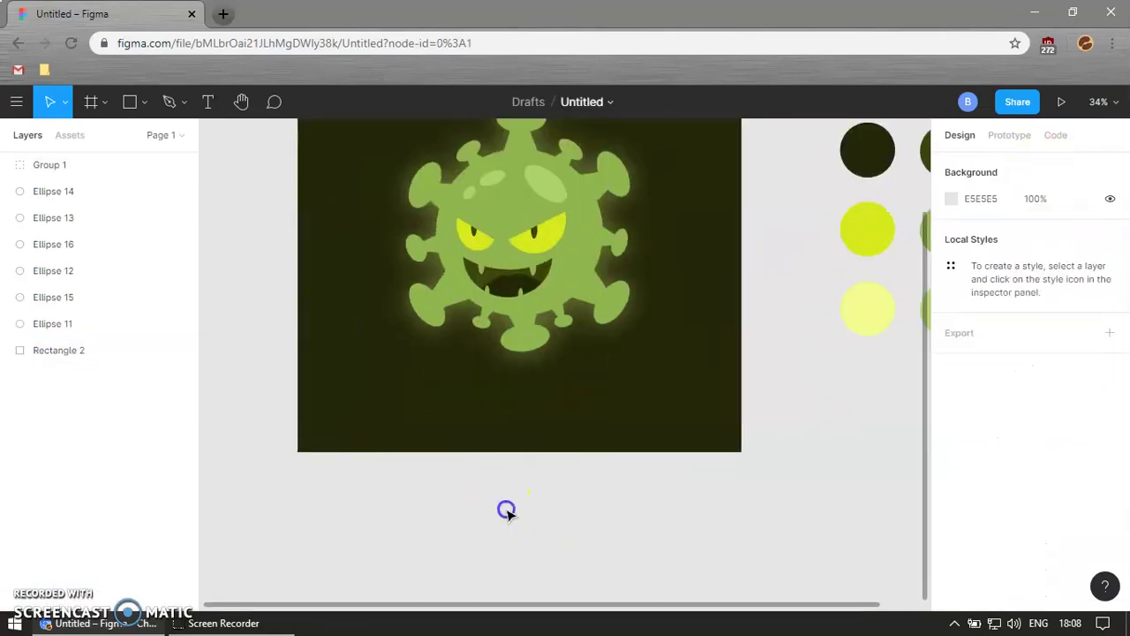
- Draw a flat oval under the virus, fill it with the darkest swatch, and centre it
{"action": "key", "text": "o"}
{"action": "left_click_drag", "start_coordinate": [425, 385], "coordinate": [622, 417]}
{"action": "key", "text": "i"}
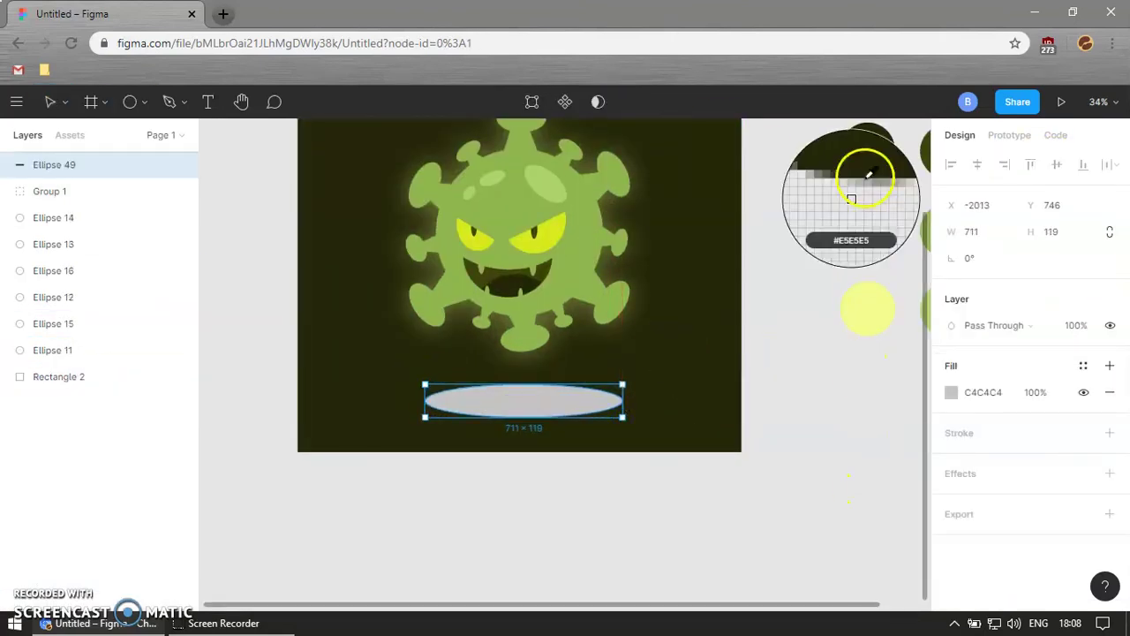
{"action": "left_click", "coordinate": [866, 152]}
{"action": "left_click", "coordinate": [951, 392]}
{"action": "left_click", "coordinate": [575, 520]}
{"action": "left_click_drag", "start_coordinate": [551, 415], "coordinate": [539, 414]}
- Add a Layer Blur effect to the oval
{"action": "left_click", "coordinate": [1110, 473]}
{"action": "left_click", "coordinate": [1022, 500]}
{"action": "left_click", "coordinate": [1015, 519]}
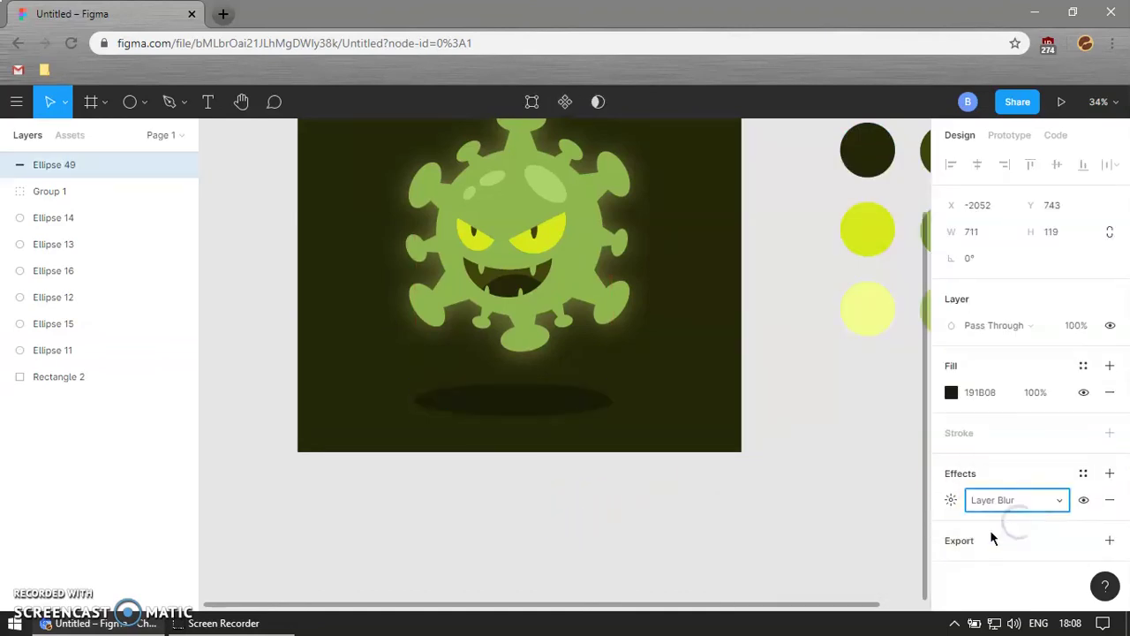
{"action": "left_click", "coordinate": [951, 500]}
{"action": "left_click", "coordinate": [800, 541]}
{"action": "key", "text": "Escape"}
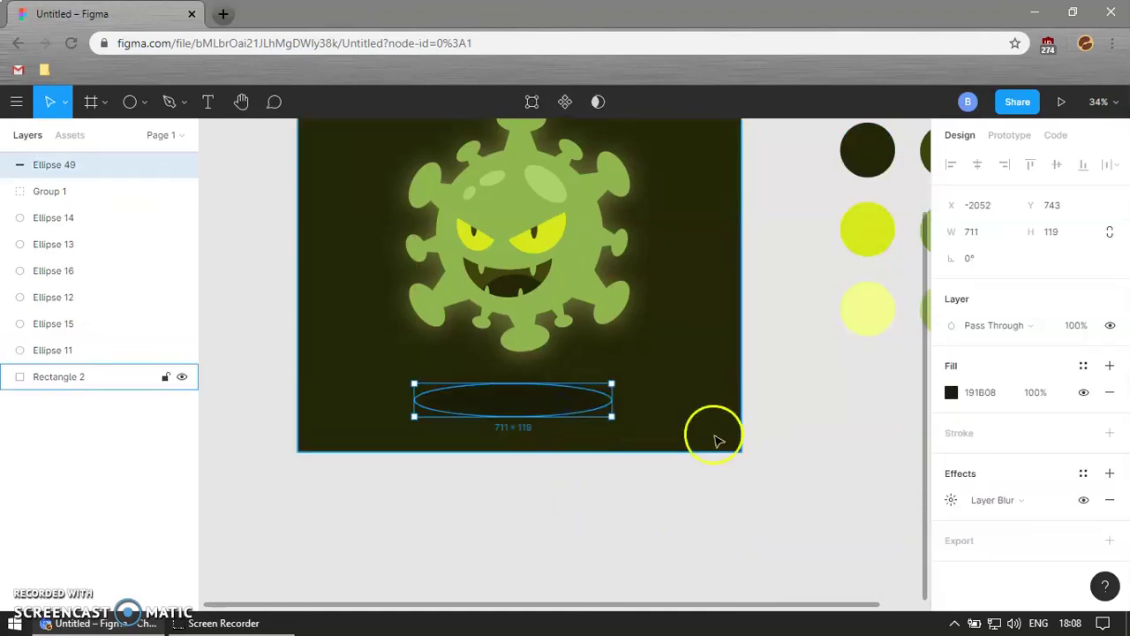
{"action": "left_click", "coordinate": [521, 495]}
{"action": "scroll", "coordinate": [520, 485], "scroll_direction": "down", "scroll_amount": 3, "text": "ctrl"}
- Set the shadow's layer blur to 40 and darken its fill to near-black 0C0D04
{"action": "left_click", "coordinate": [530, 441]}
{"action": "left_click", "coordinate": [624, 412]}
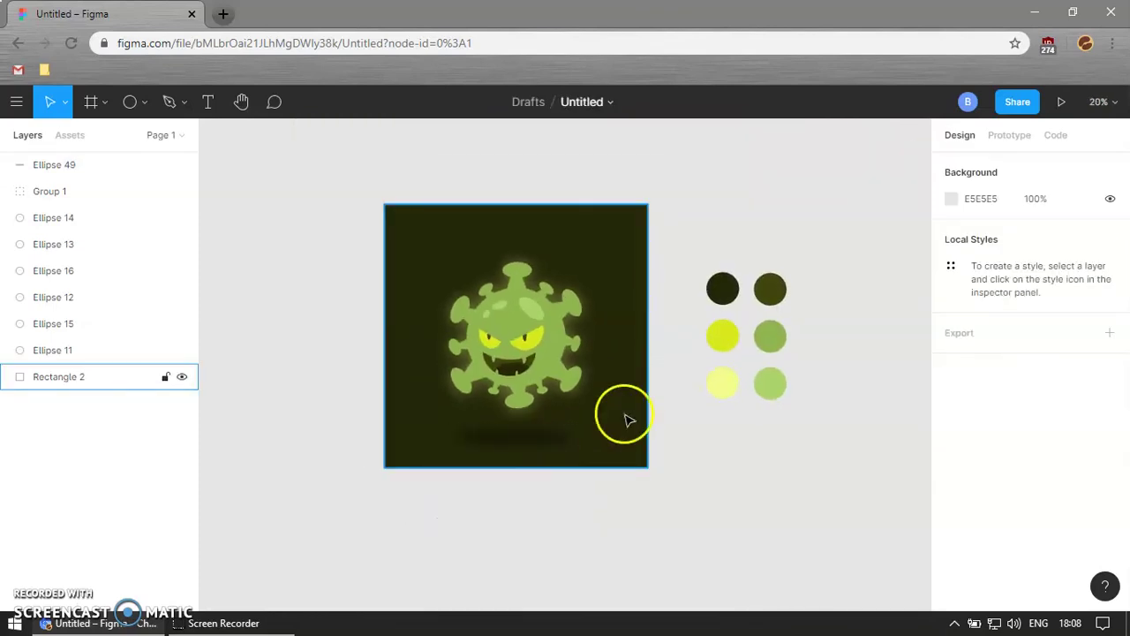
{"action": "left_click", "coordinate": [951, 500]}
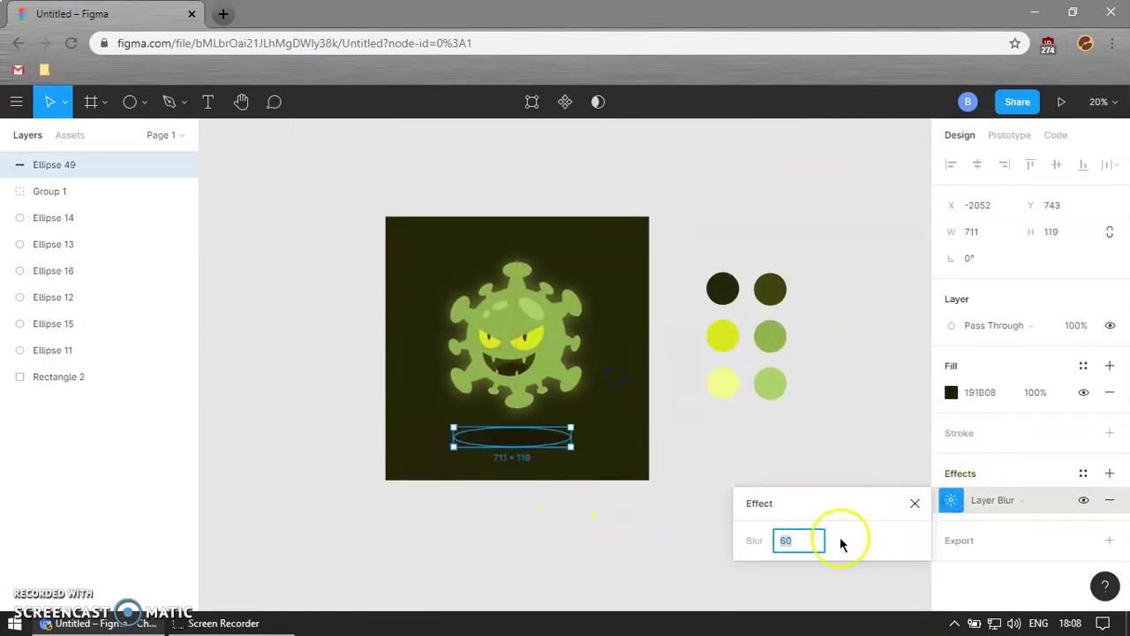
{"action": "type", "text": "40"}
{"action": "key", "text": "Escape"}
{"action": "key", "text": "Escape"}
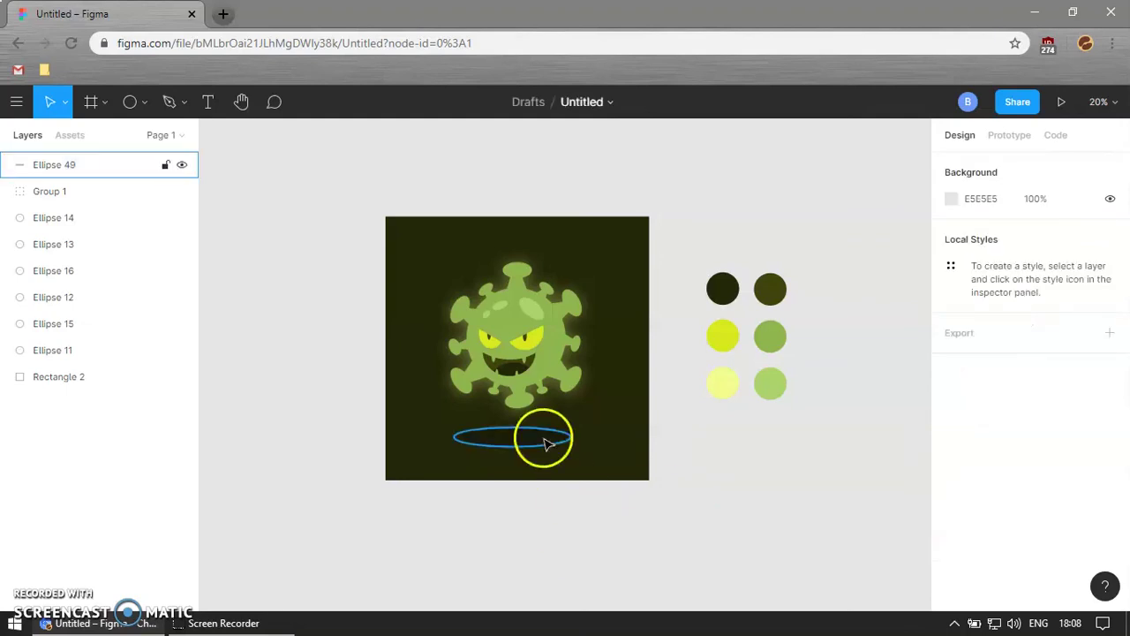
{"action": "left_click", "coordinate": [543, 439]}
{"action": "left_click", "coordinate": [952, 392]}
{"action": "left_click_drag", "start_coordinate": [865, 373], "coordinate": [866, 388]}
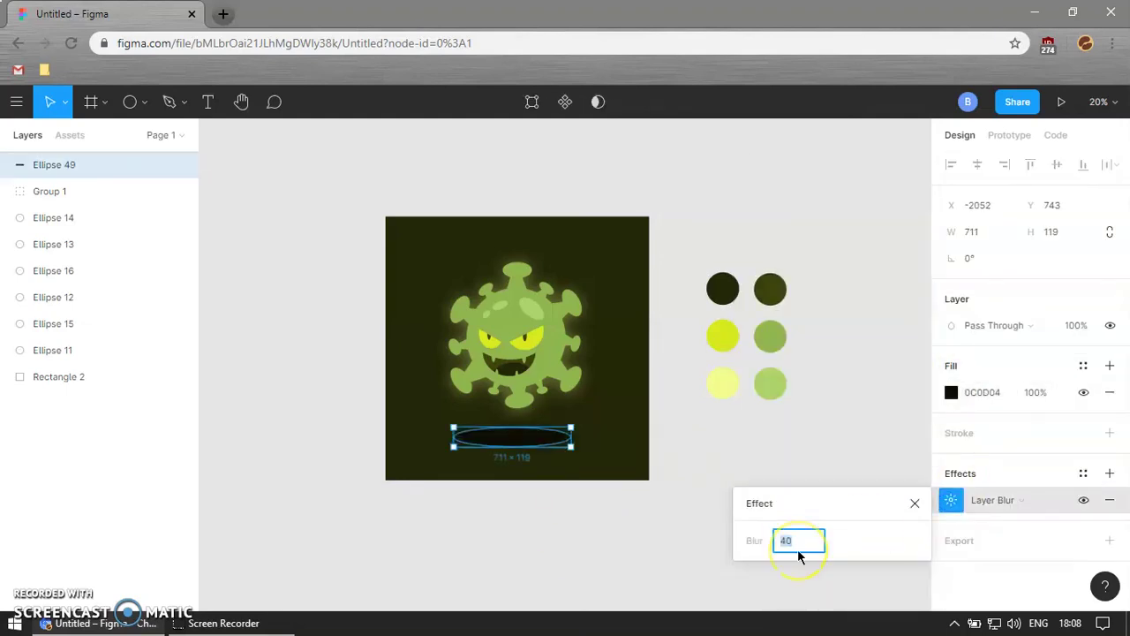